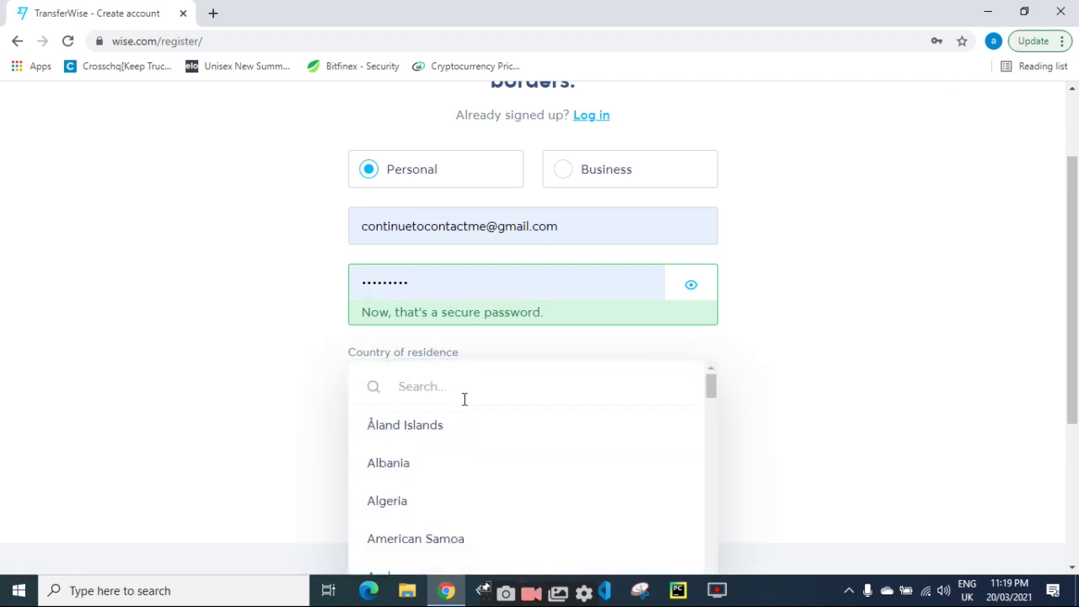
# Set the country of residence to Pakistan and replace the password with a new secure one.
pyautogui.write('paki')
pyautogui.click(416, 439)
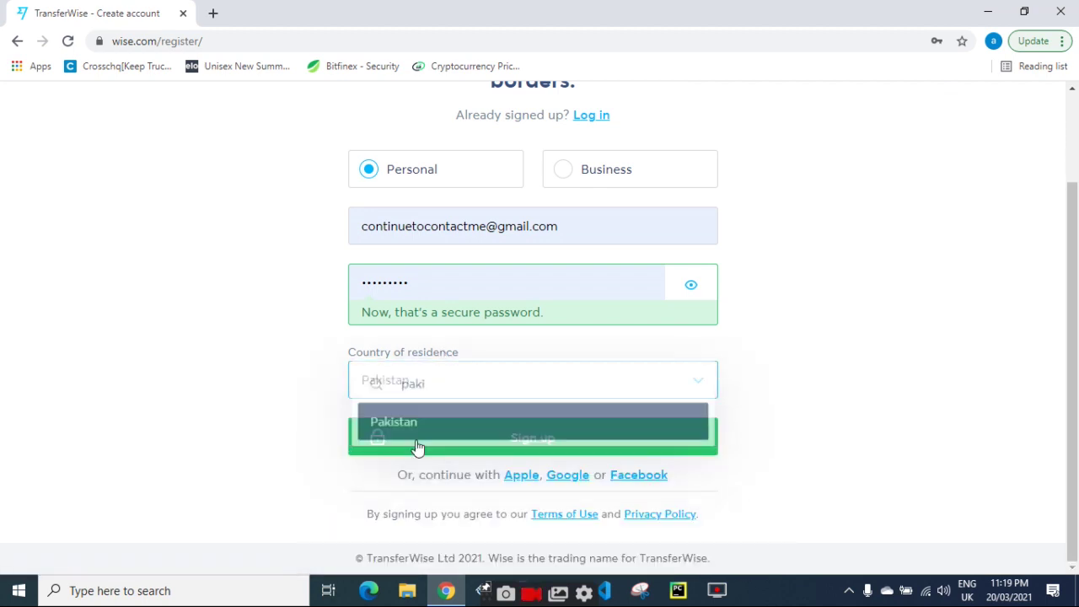
pyautogui.doubleClick(428, 281)
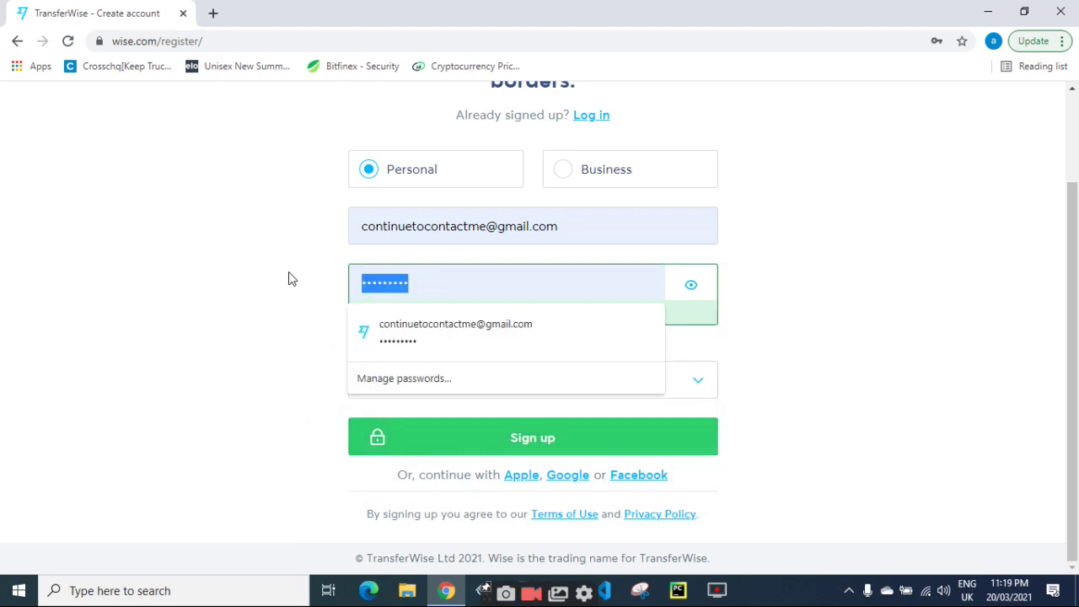
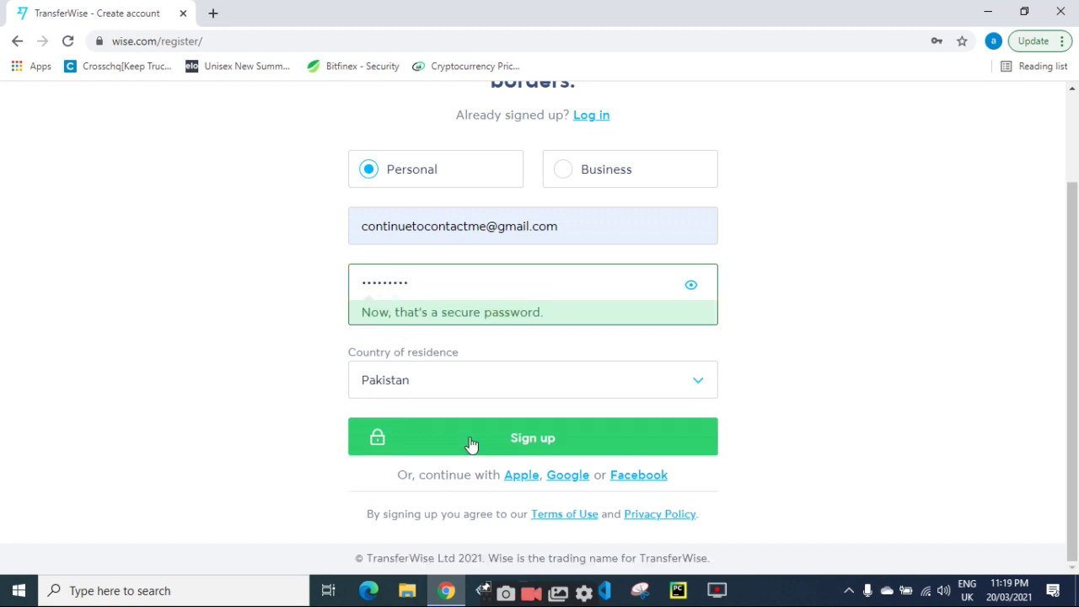
# Submit the sign-up, then pick the three tractor tiles in the image check and verify.
pyautogui.click(471, 444)
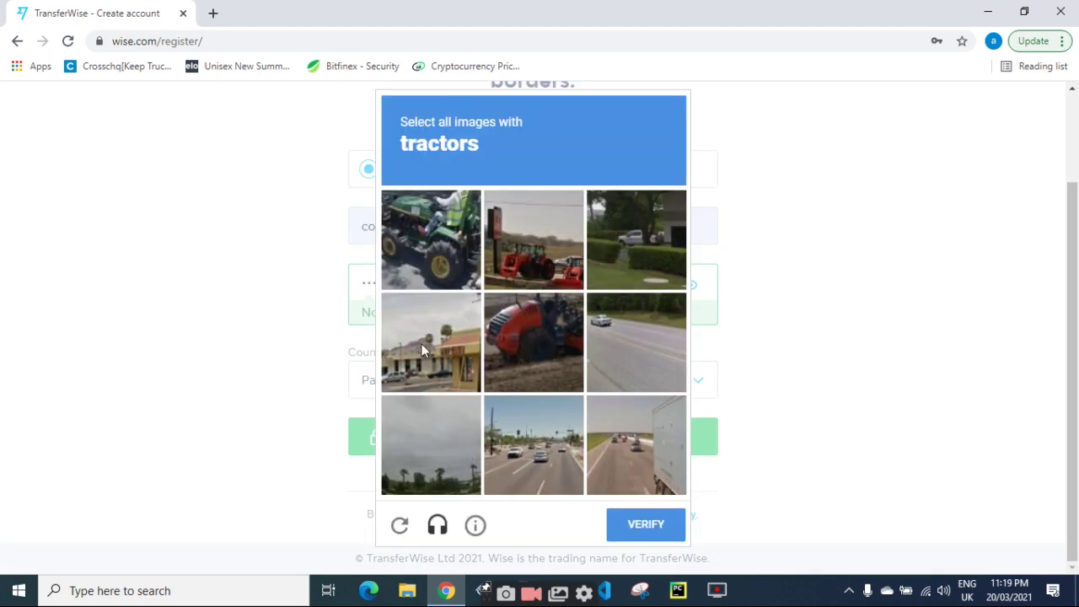
pyautogui.click(419, 256)
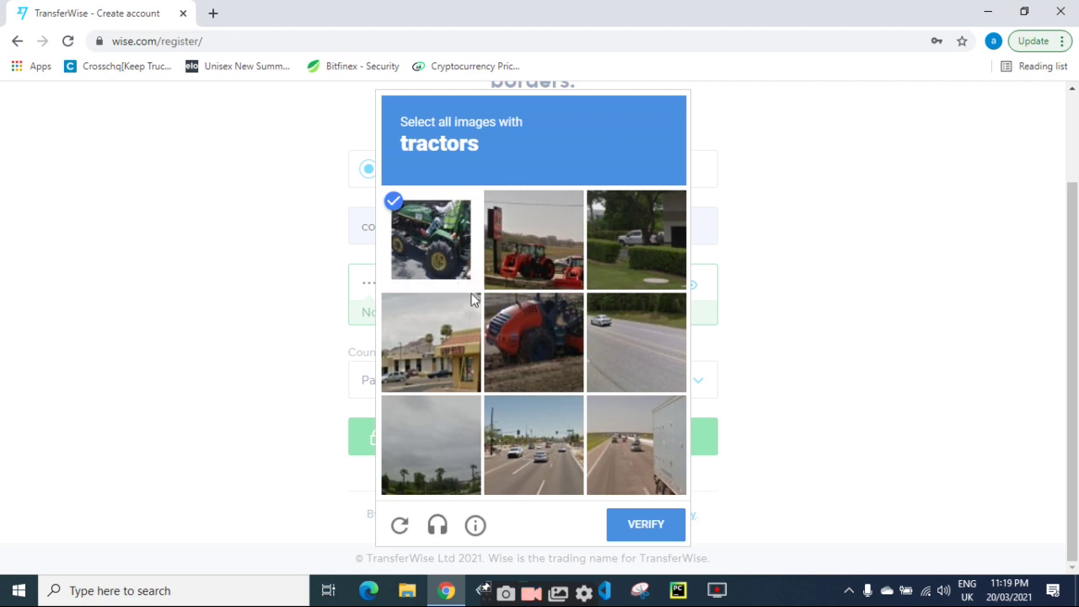
pyautogui.click(536, 351)
pyautogui.click(534, 244)
pyautogui.click(630, 531)
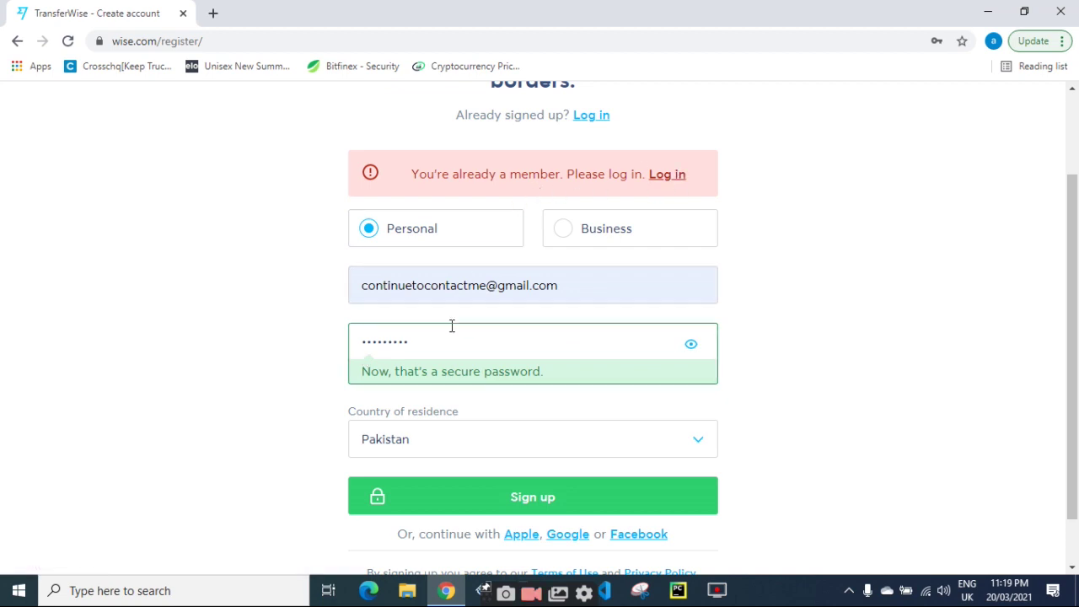
# Replace the sign-up e-mail with a new address and try submitting.
pyautogui.moveTo(556, 287); pyautogui.dragTo(331, 289)
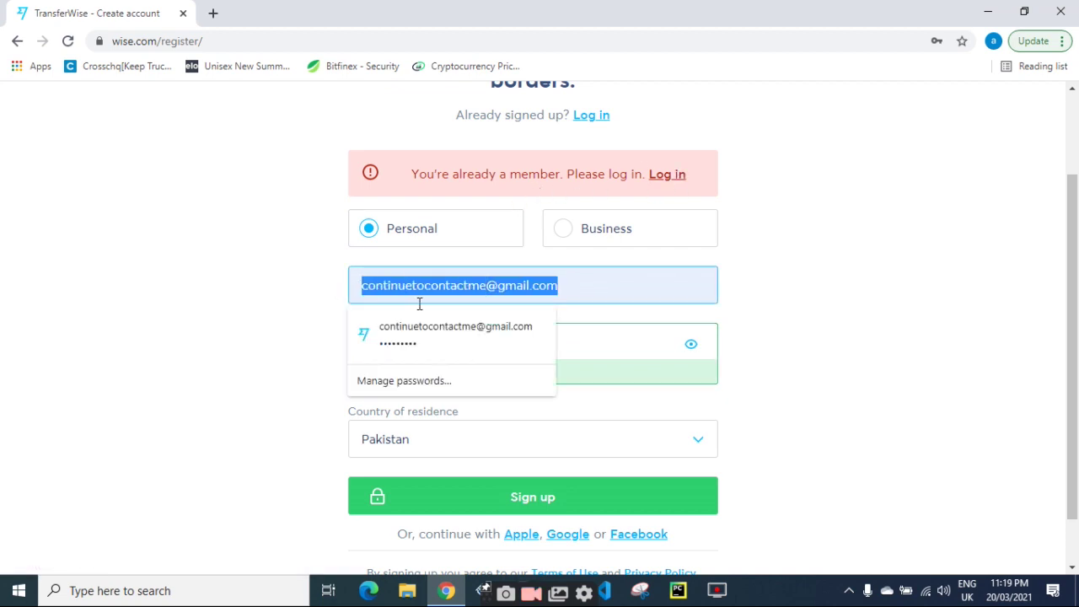
pyautogui.write('xyz')
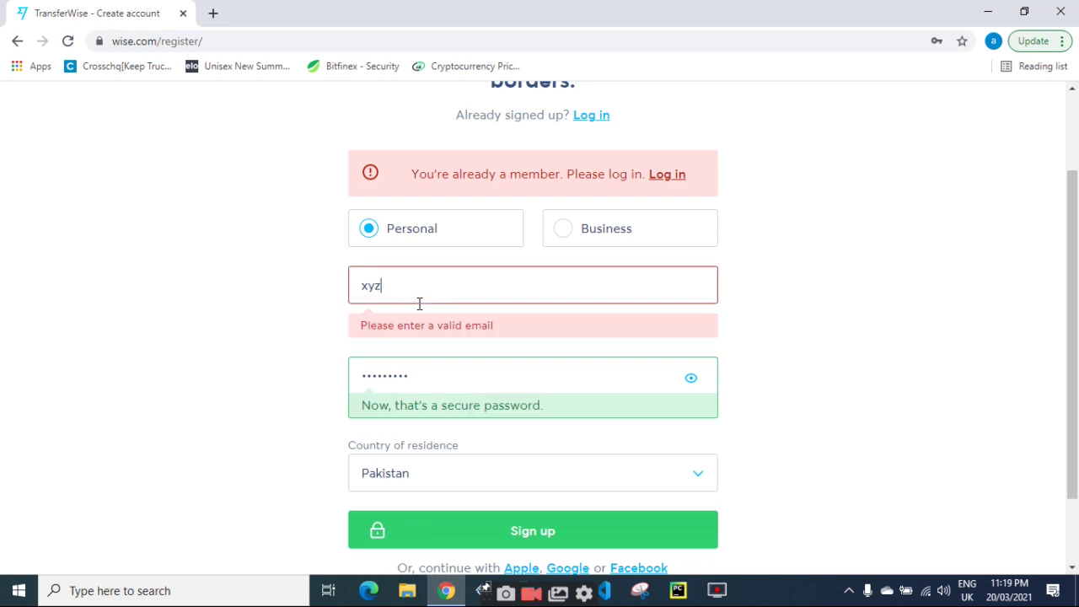
pyautogui.press('BackSpace')
pyautogui.press('BackSpace')
pyautogui.write('ch')
pyautogui.press('BackSpace')
pyautogui.press('BackSpace')
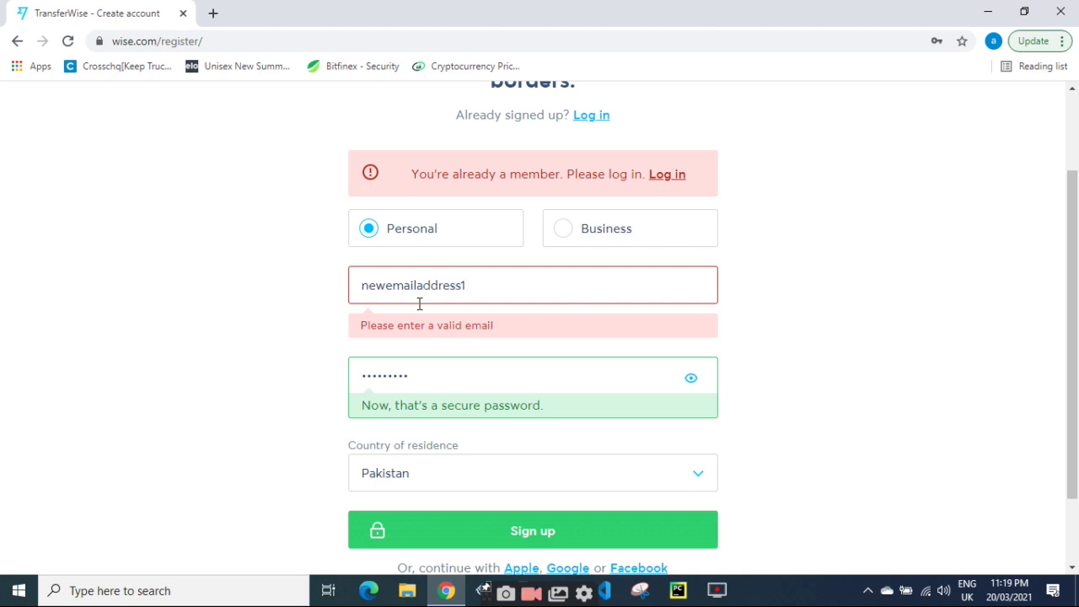
pyautogui.click(462, 523)
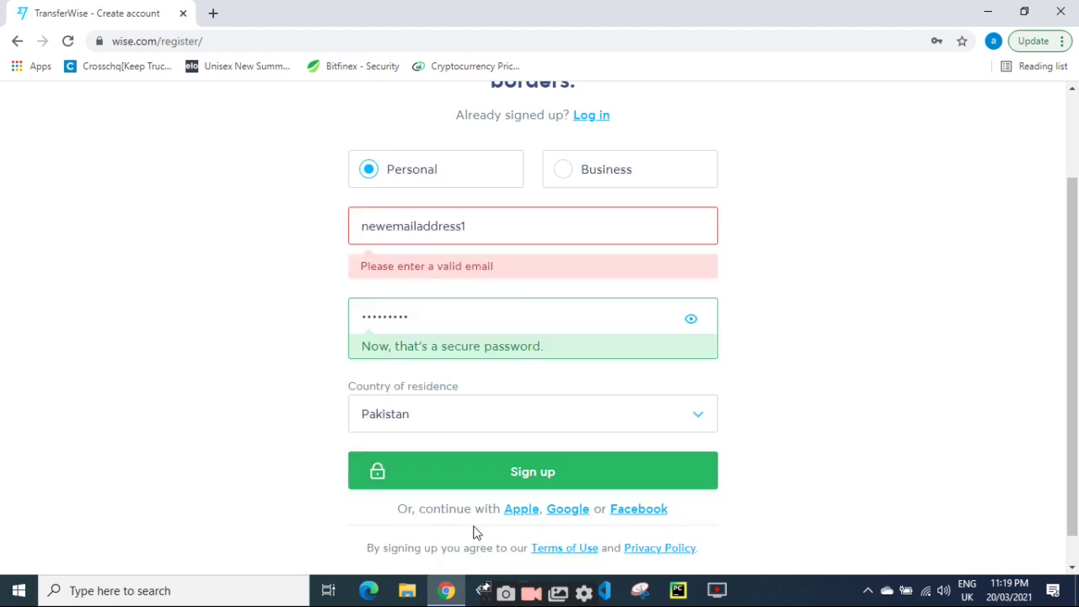
pyautogui.moveTo(485, 233); pyautogui.dragTo(252, 233)
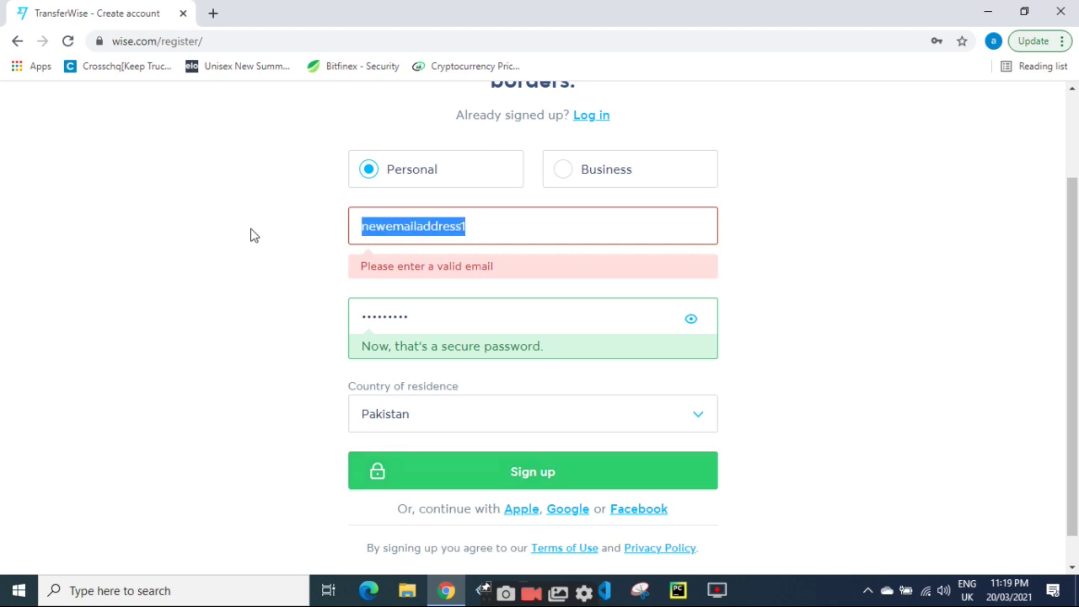
pyautogui.click(533, 478)
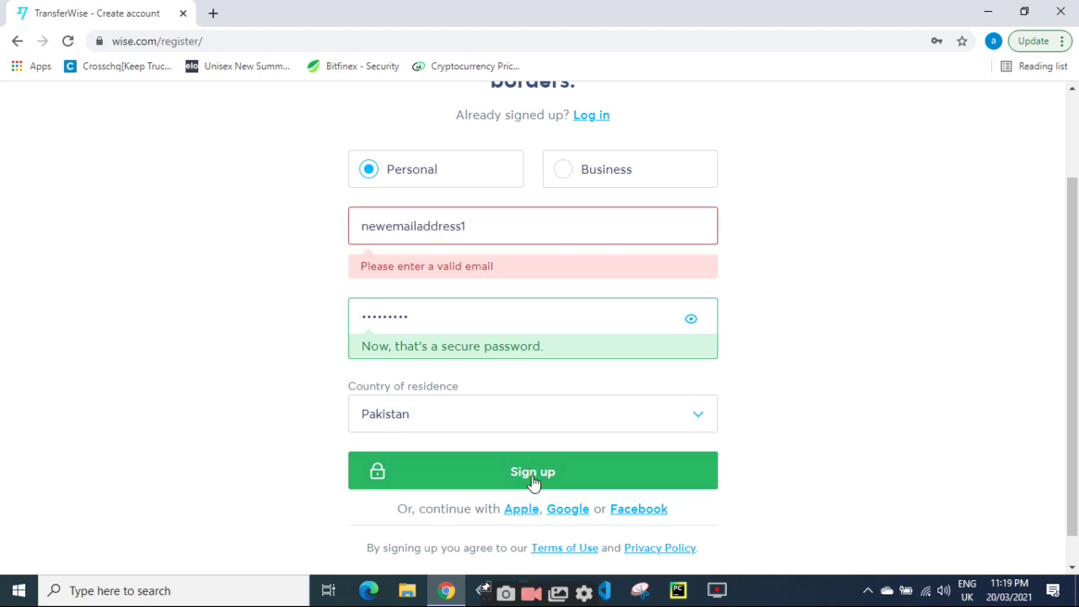
pyautogui.doubleClick(489, 228)
pyautogui.click(491, 227)
pyautogui.write('@gmail.com')
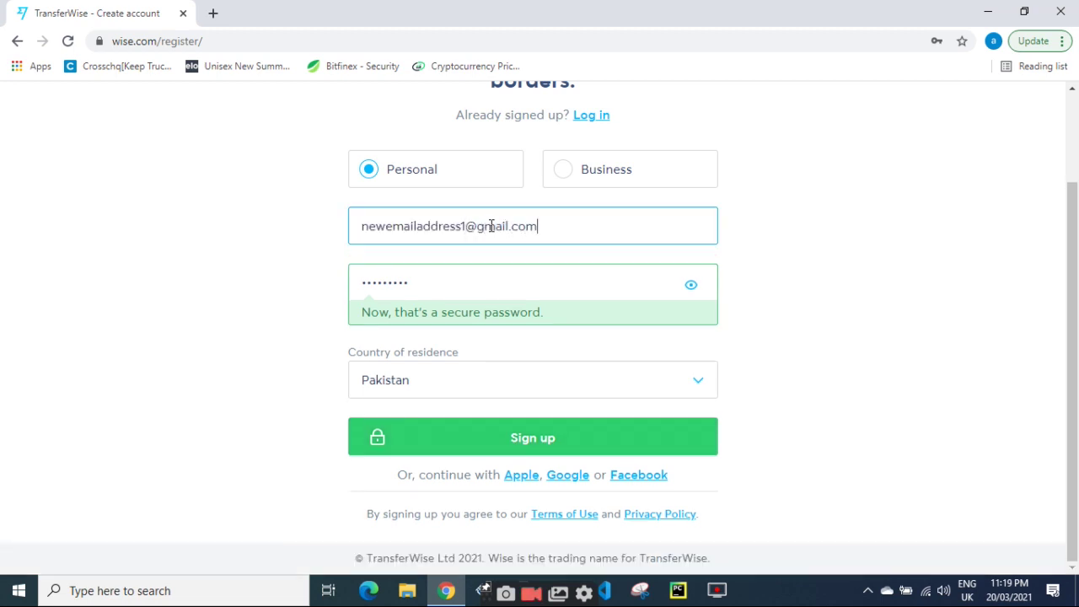
pyautogui.press('Return')
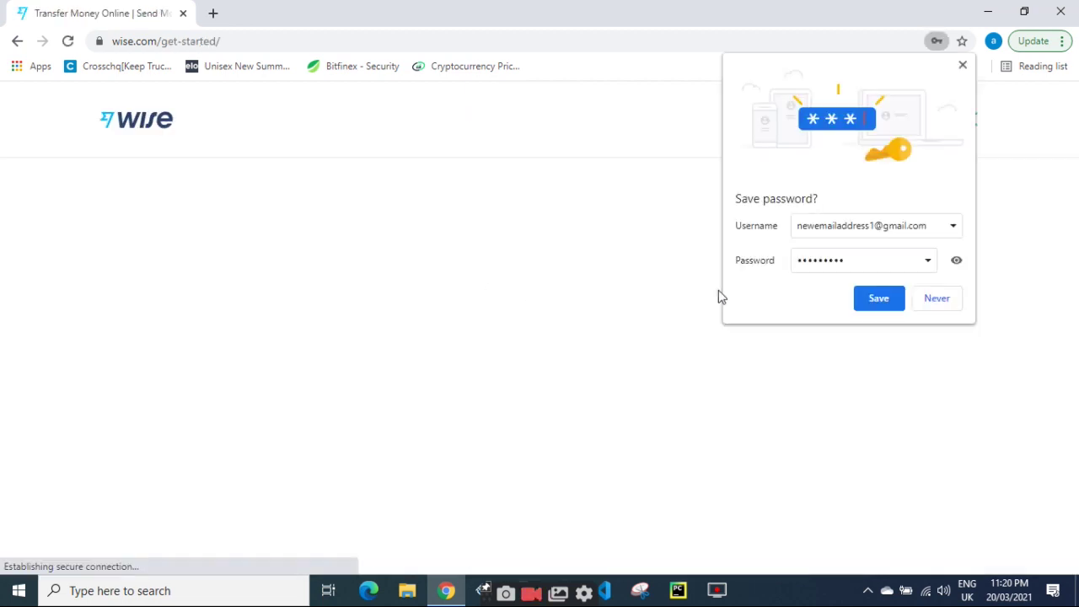
# Decline Chrome's password save, clear the You send amount and continue past the amount step.
pyautogui.click(949, 302)
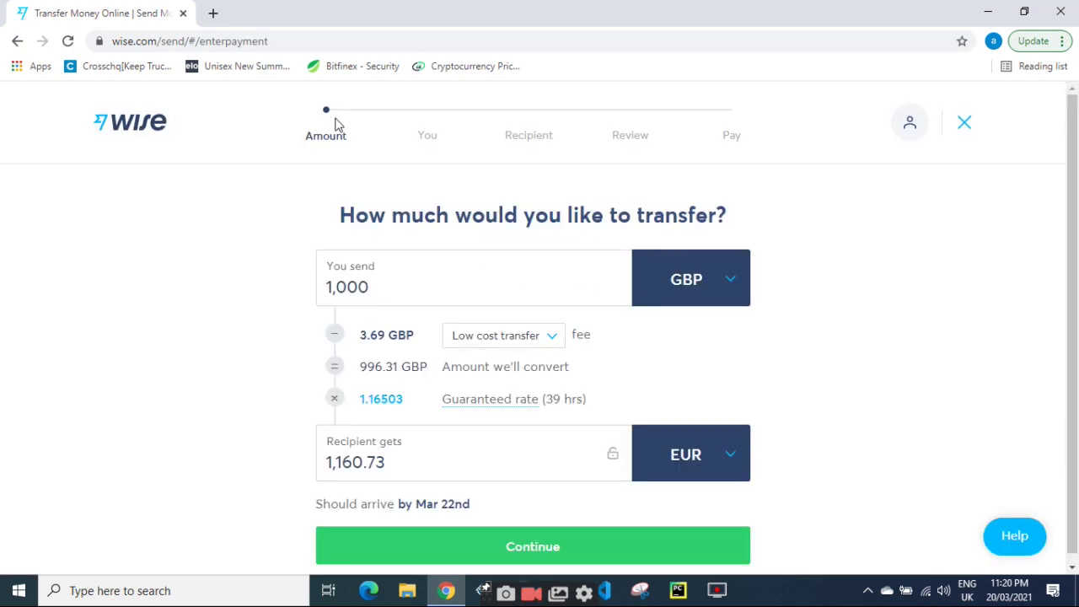
pyautogui.click(392, 290)
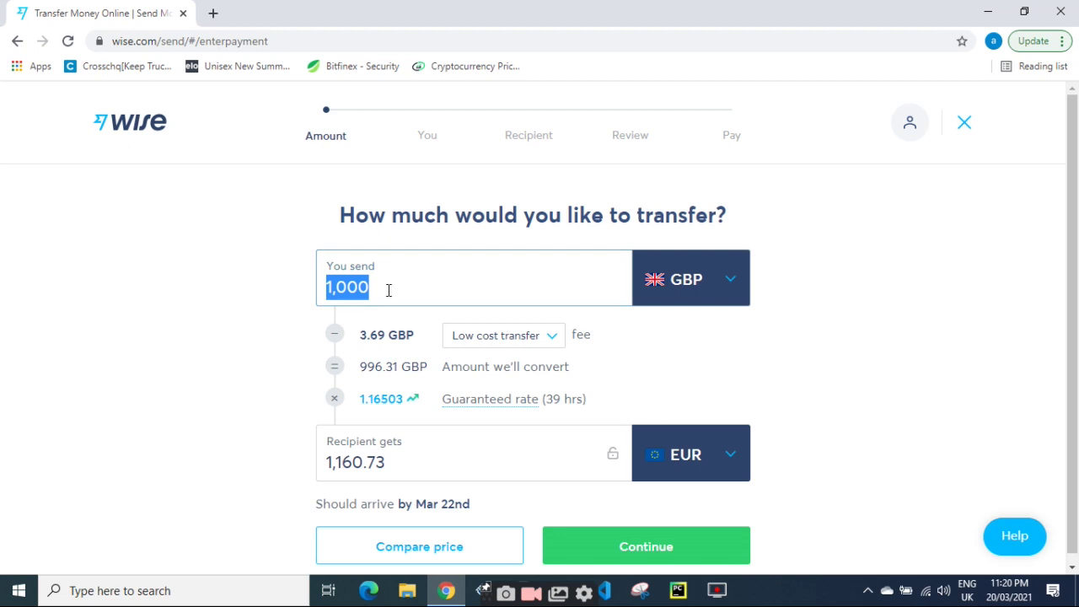
pyautogui.press('BackSpace')
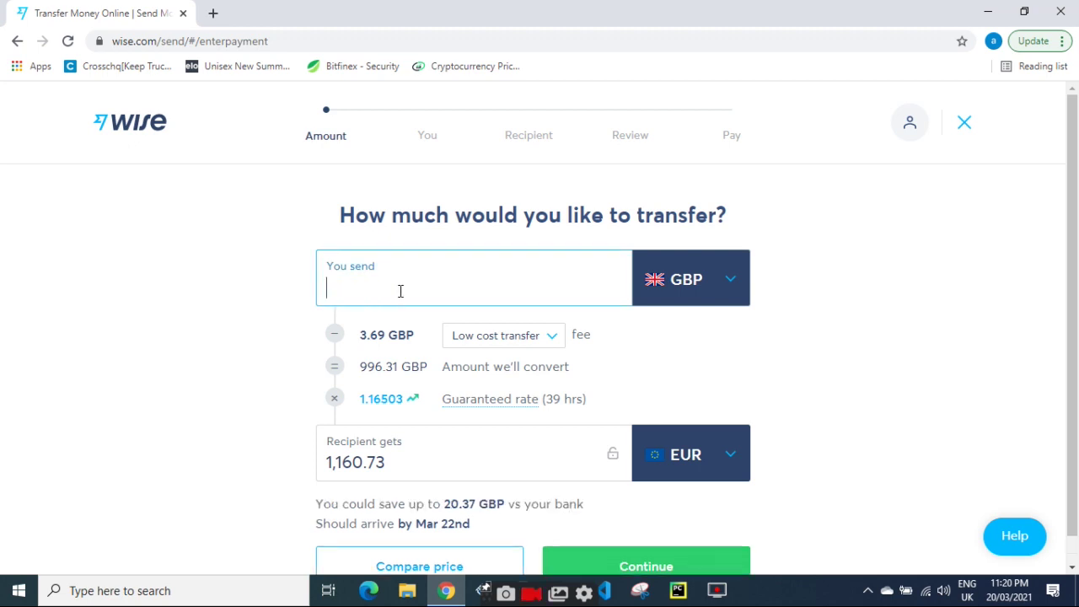
pyautogui.scroll(-1, 438, 371)
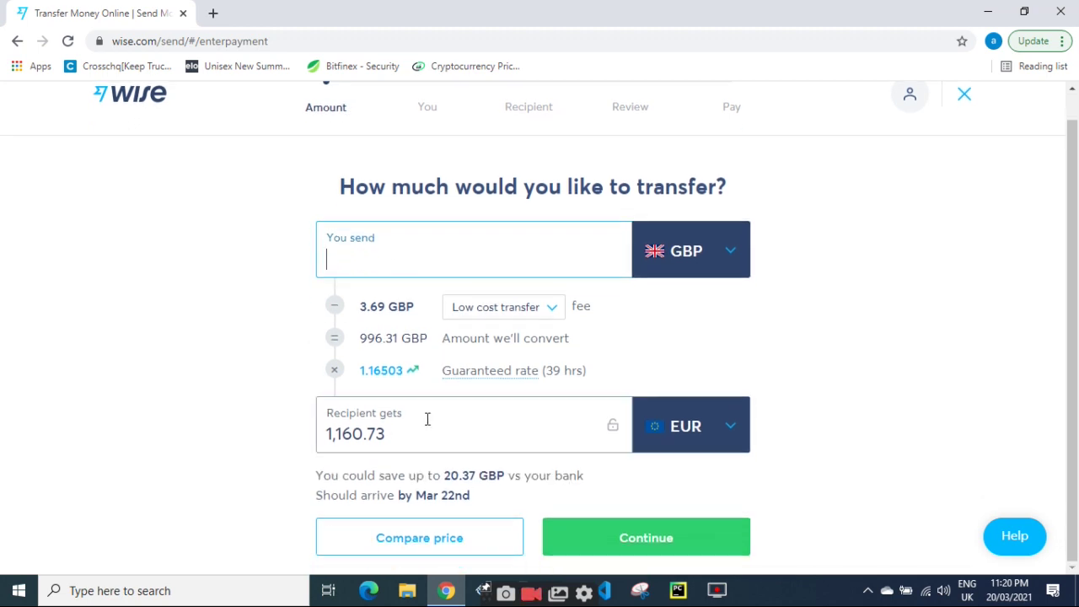
pyautogui.click(625, 543)
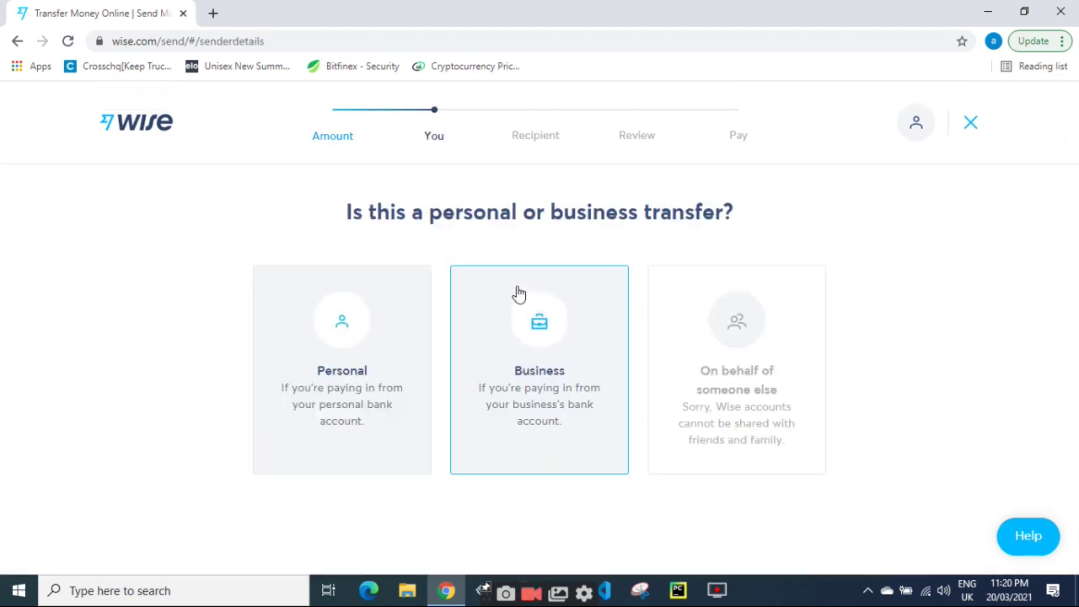
# Choose a personal transfer to open the sender details form.
pyautogui.click(328, 335)
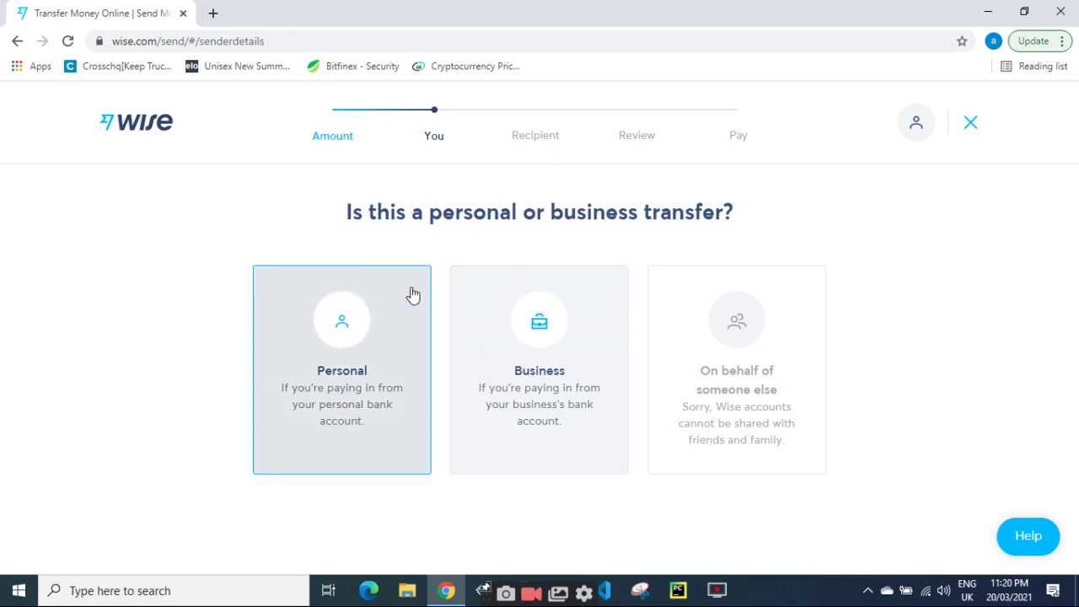
pyautogui.click(410, 344)
pyautogui.scroll(-2, 424, 344)
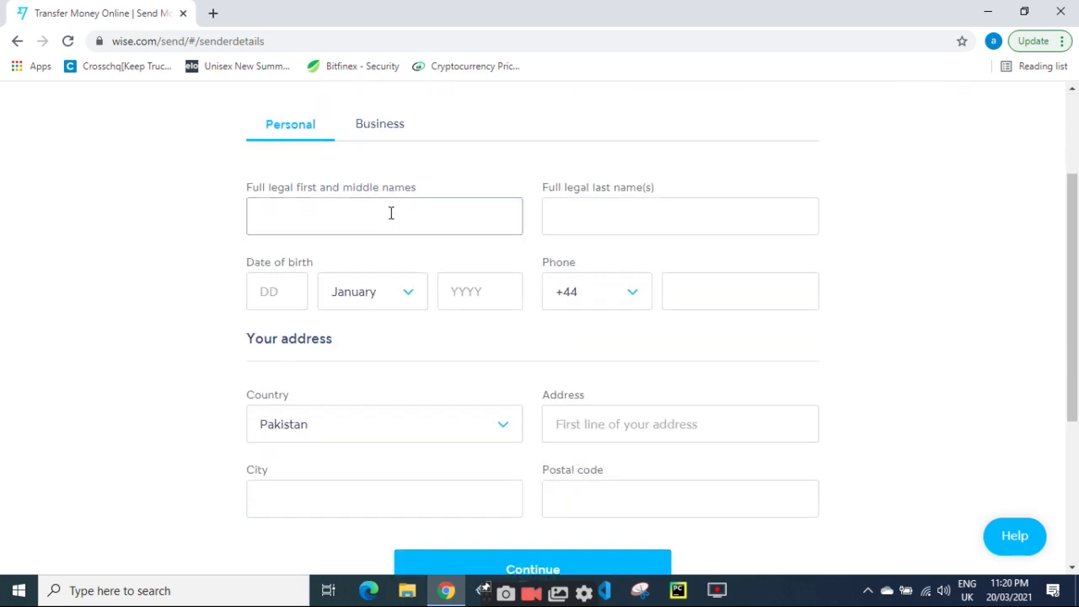
# Enter the sender's first name and last name.
pyautogui.click(391, 214)
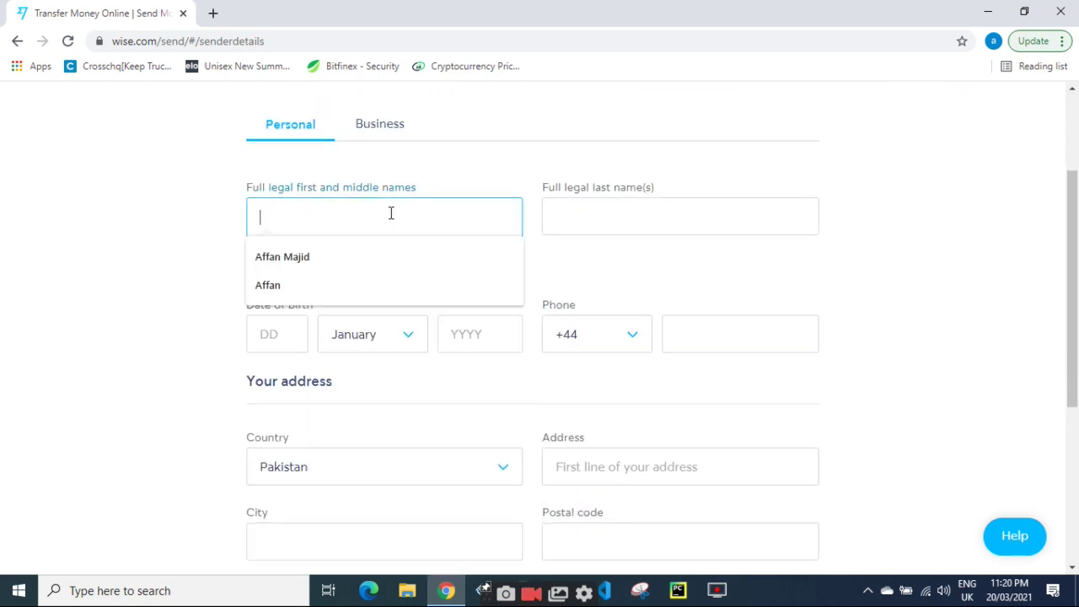
pyautogui.click(143, 182)
pyautogui.click(281, 233)
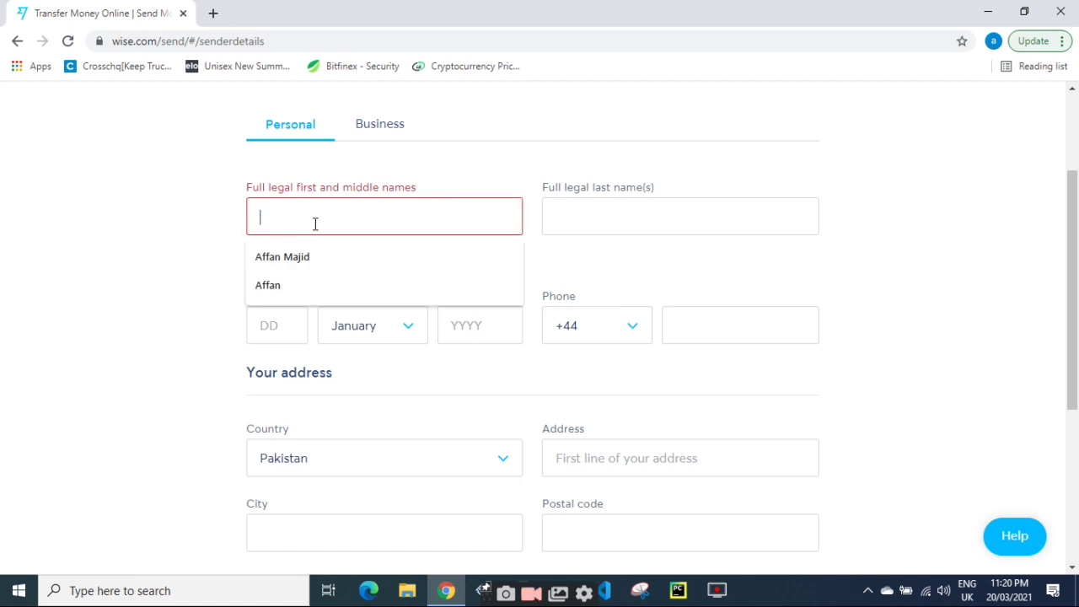
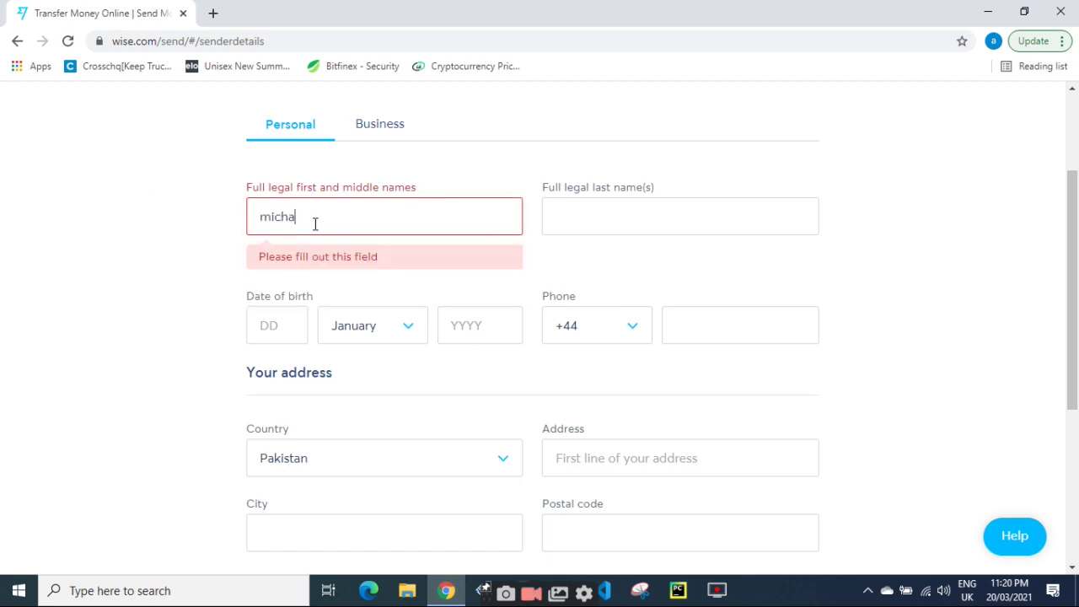
pyautogui.press('Tab')
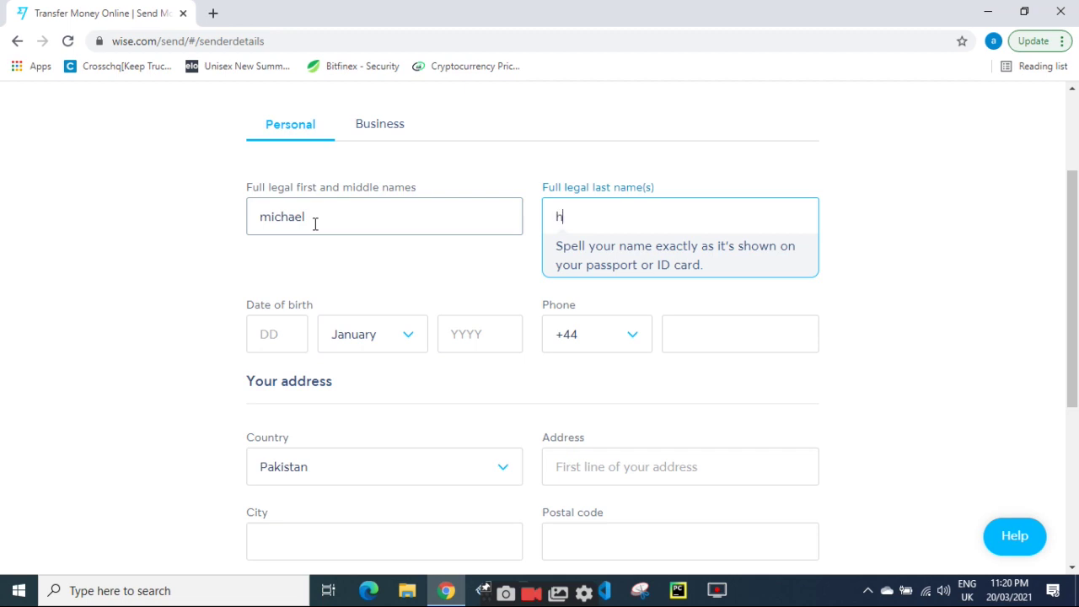
pyautogui.press('Tab')
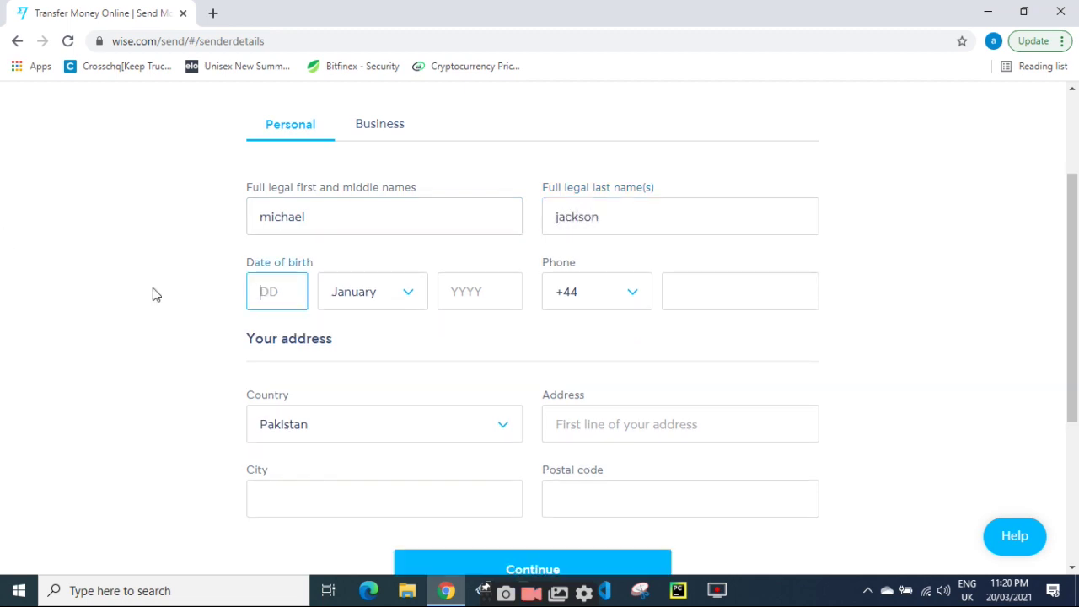
# Complete the sender's birth year as 1988.
pyautogui.scroll(-2, 267, 397)
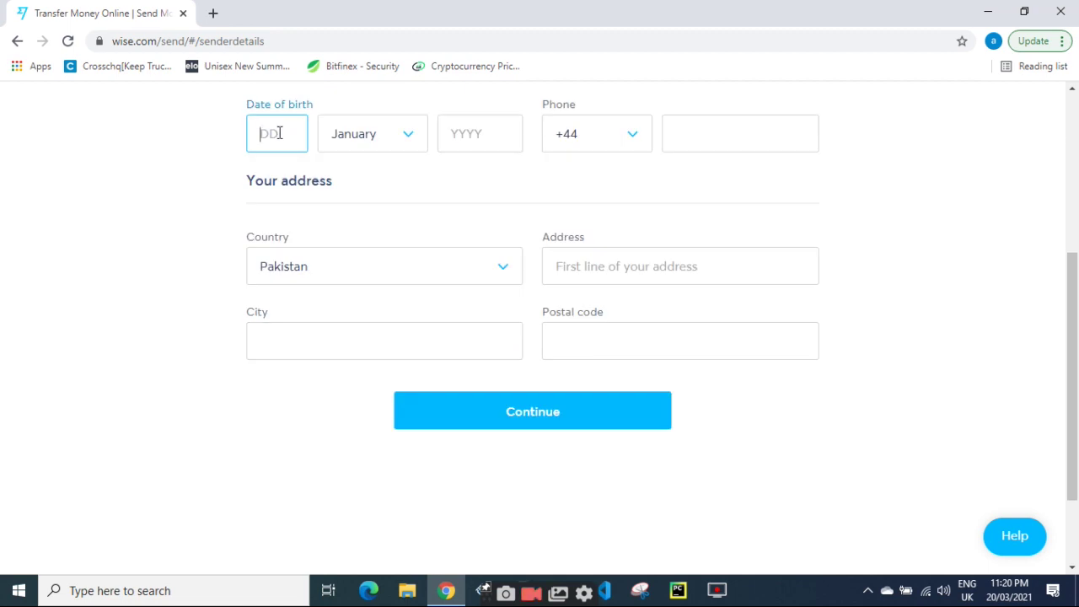
pyautogui.click(488, 139)
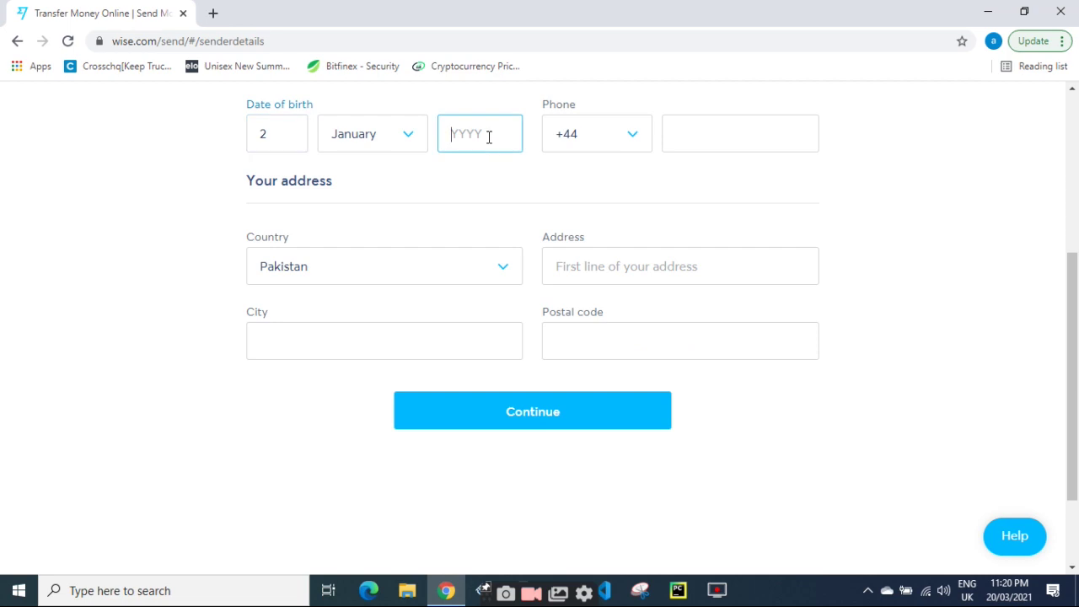
pyautogui.write('1988')
pyautogui.press('Tab')
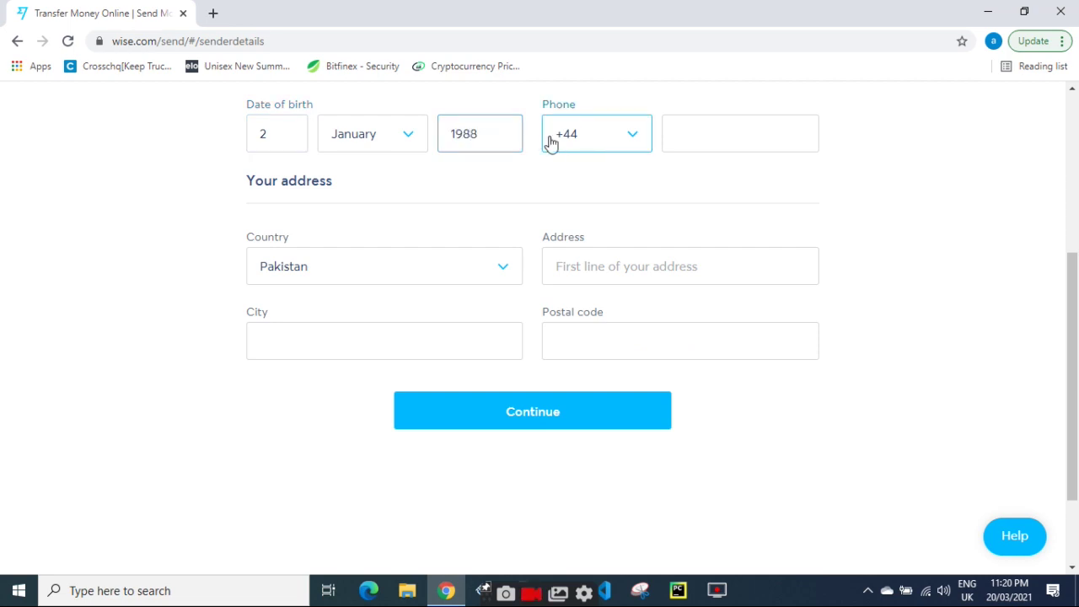
# Set the phone country code to +92 Pakistan and enter the sender's phone number.
pyautogui.click(585, 145)
pyautogui.click(616, 139)
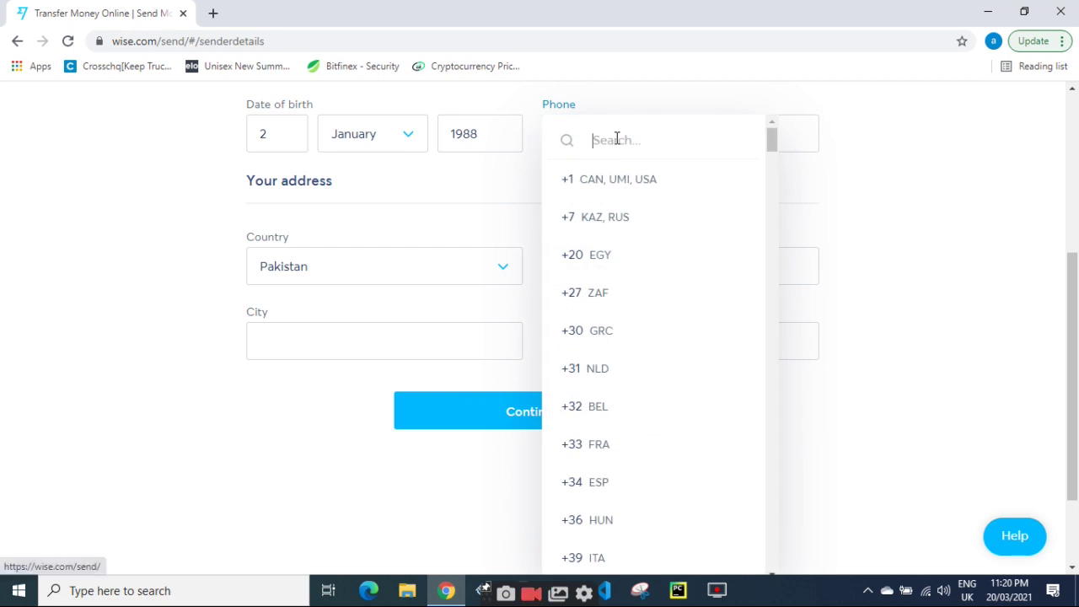
pyautogui.write('92')
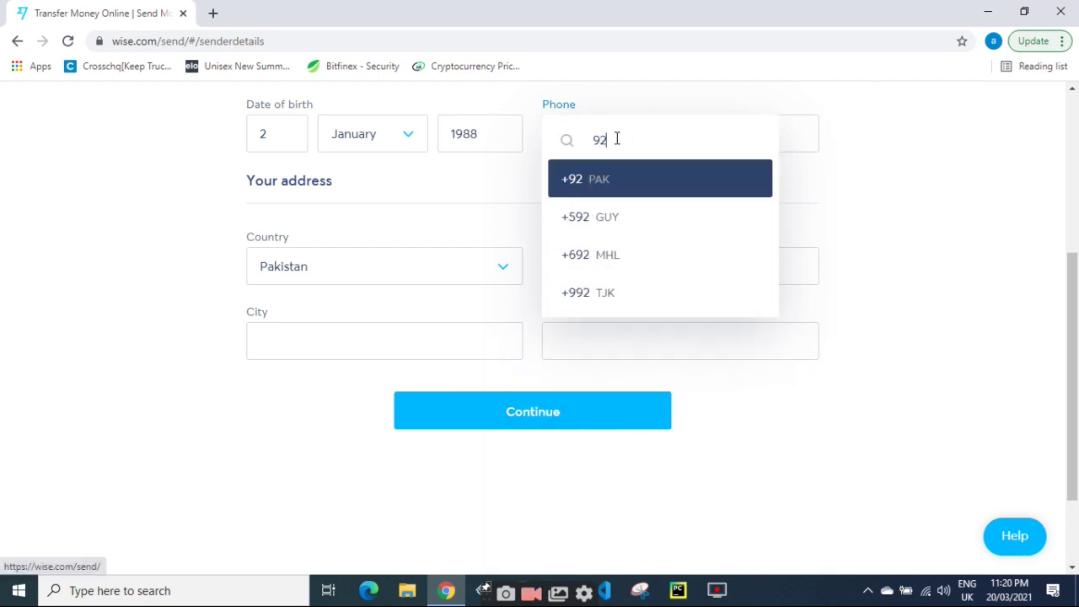
pyautogui.click(622, 182)
pyautogui.click(703, 146)
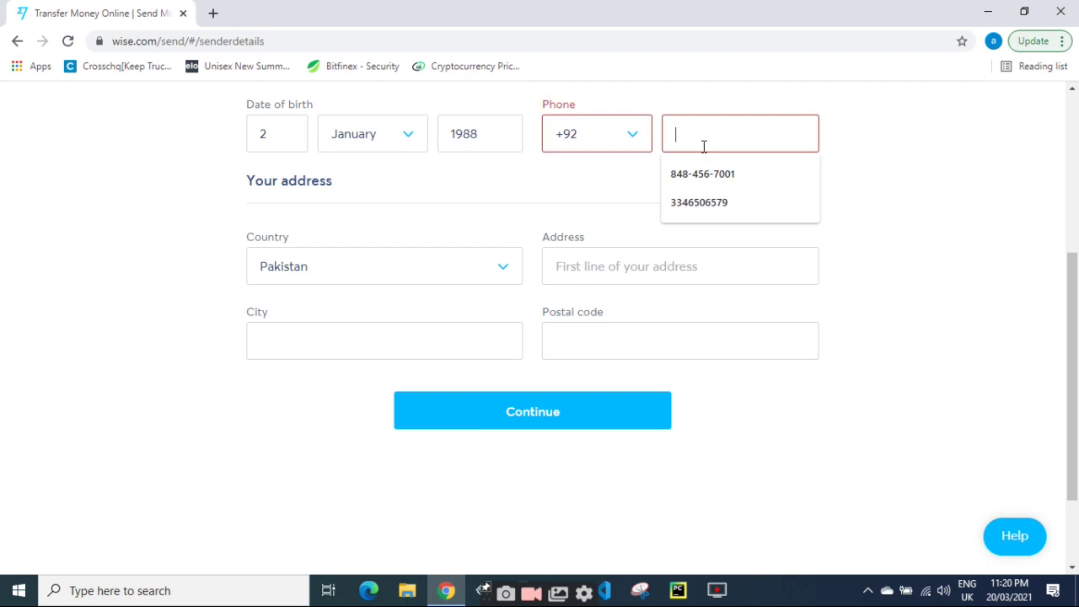
pyautogui.click(700, 173)
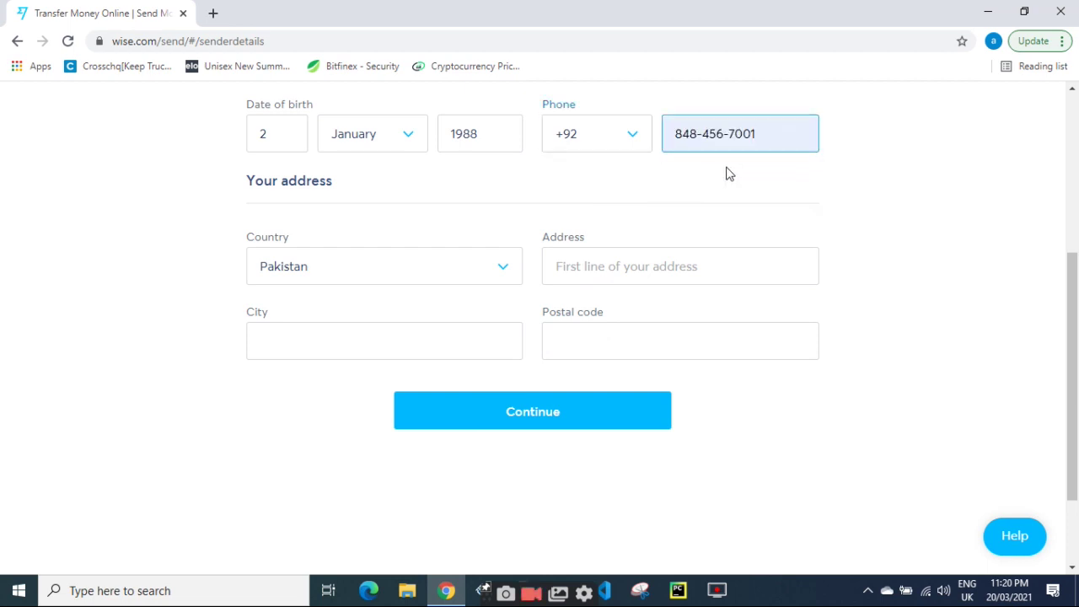
pyautogui.moveTo(754, 139); pyautogui.dragTo(616, 159)
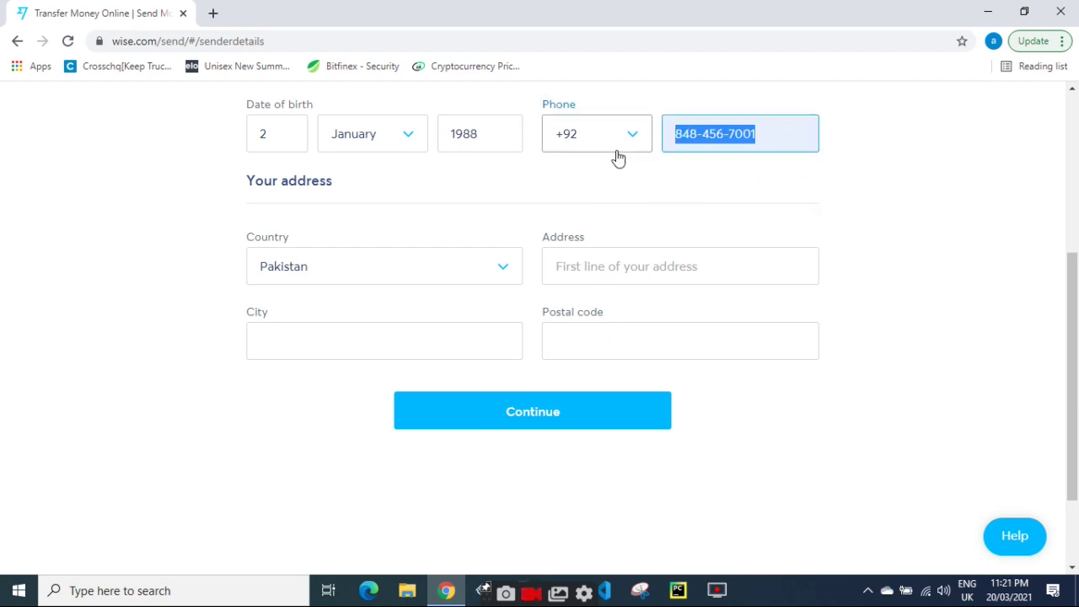
pyautogui.write('35')
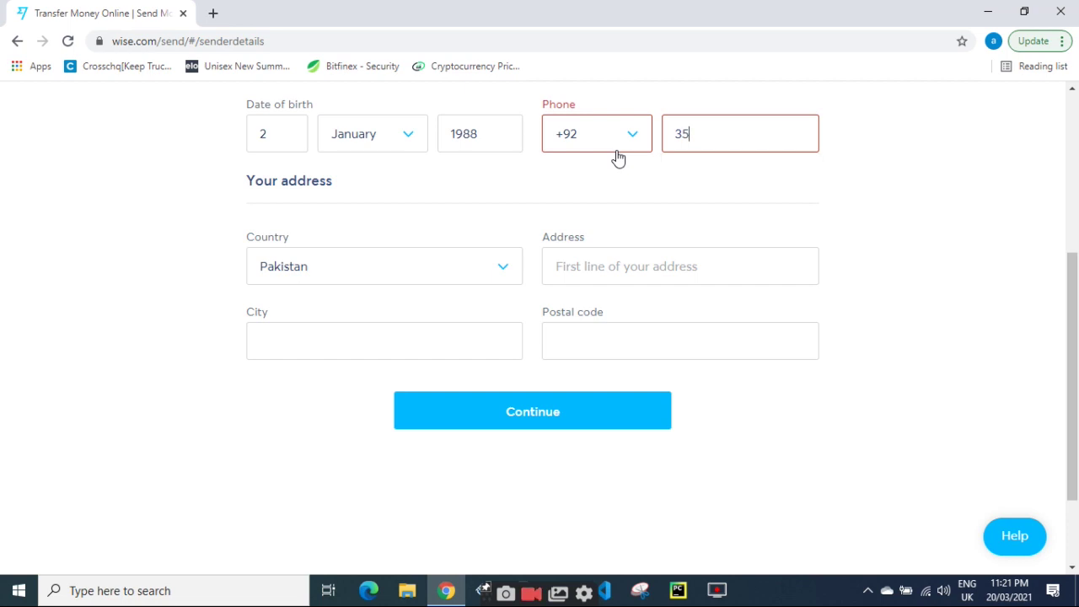
pyautogui.write('42233')
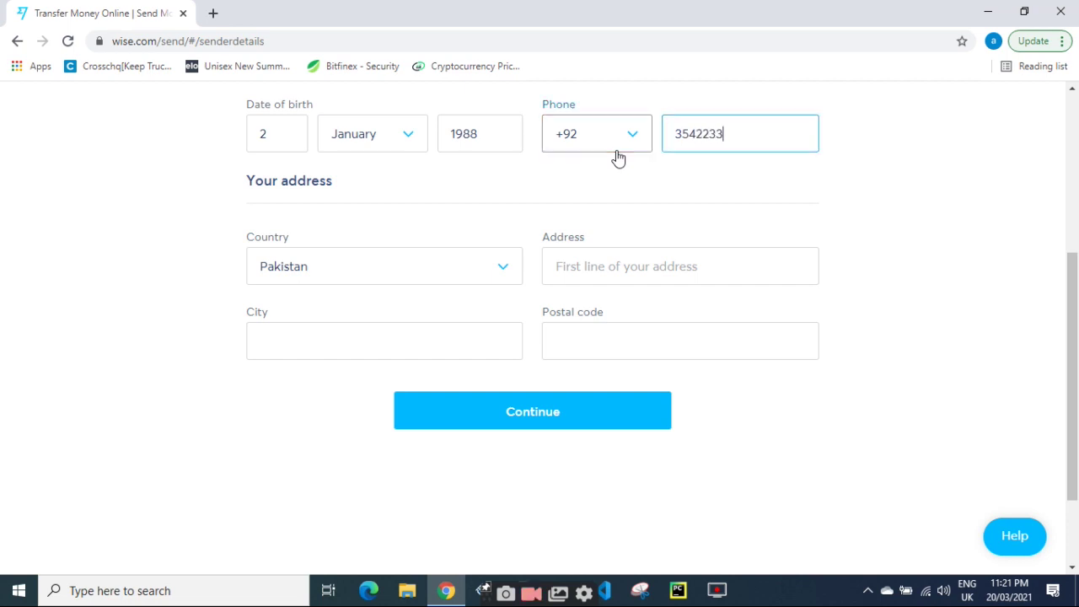
pyautogui.press('Tab')
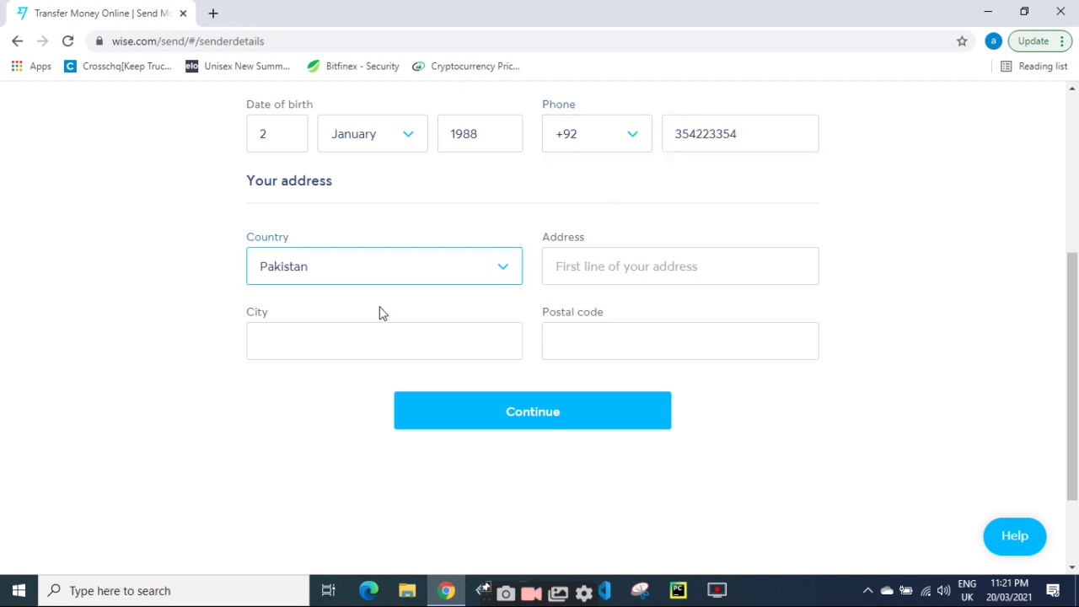
# Enter the sender's street address using the autofill suggestion.
pyautogui.click(577, 266)
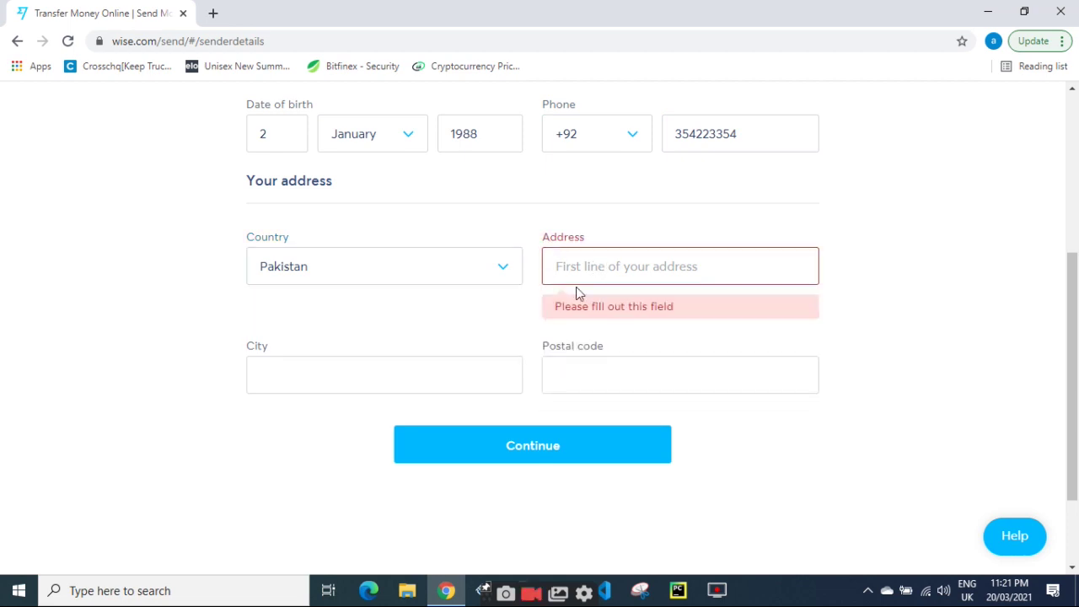
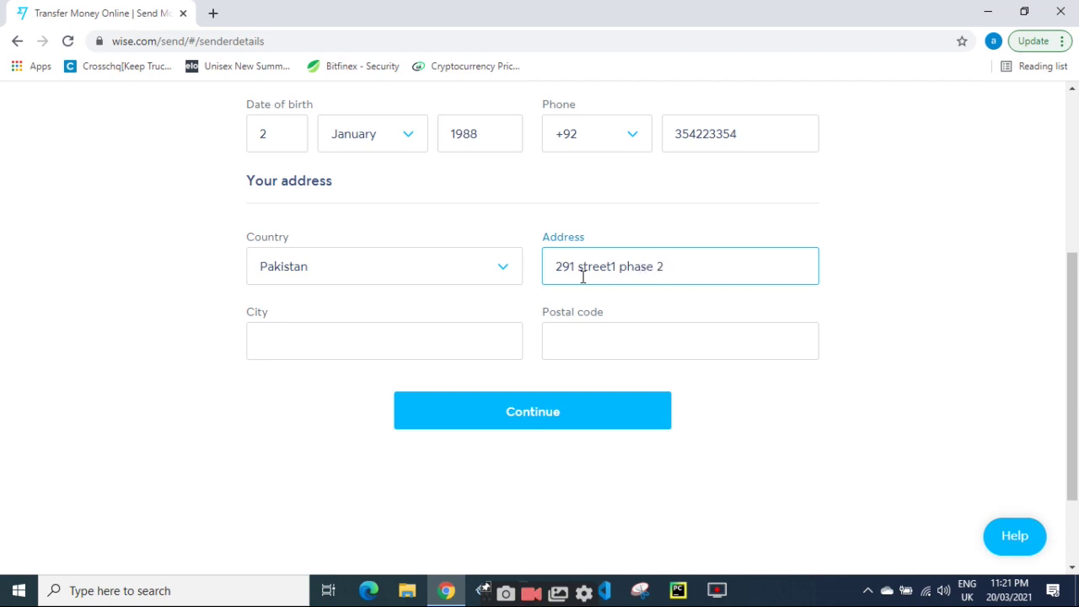
pyautogui.press('Tab')
pyautogui.click(676, 272)
pyautogui.write('dha')
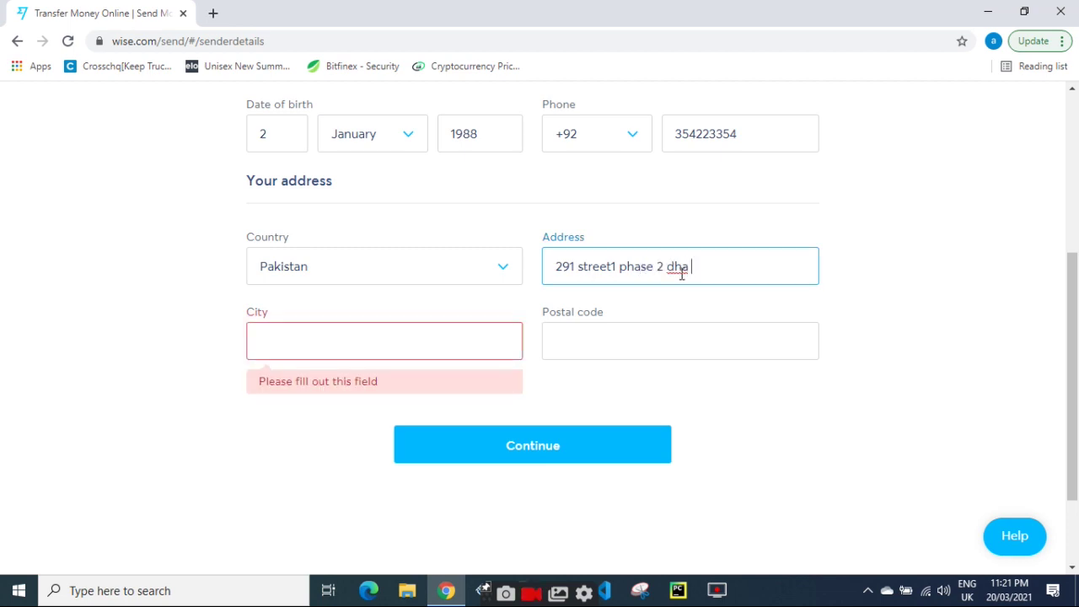
pyautogui.press('Tab')
# Fill in the city and suggested postal code, then submit the personal details.
pyautogui.write('la')
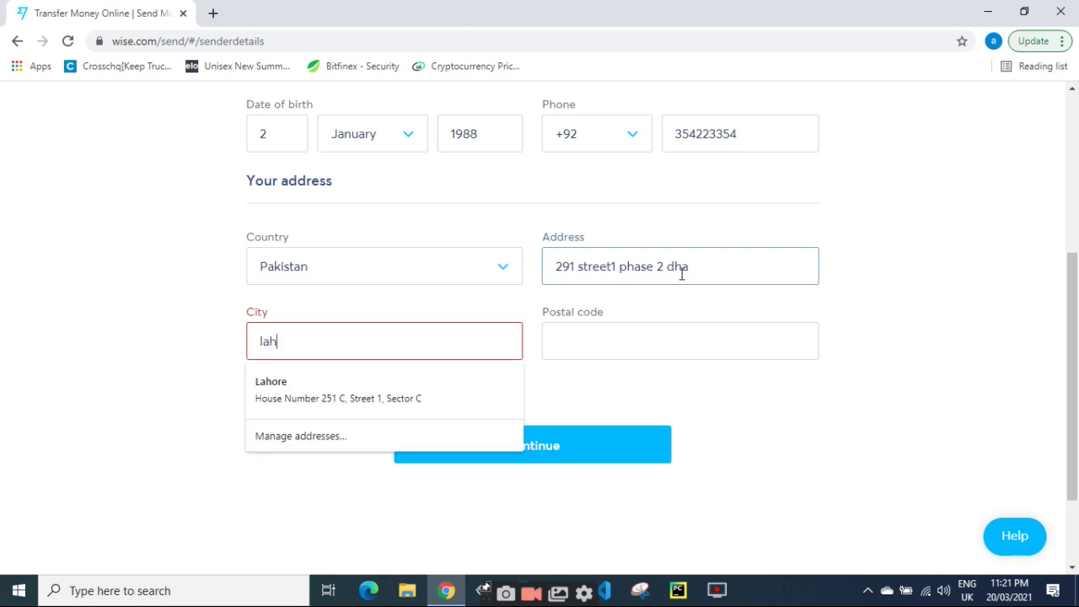
pyautogui.press('Tab')
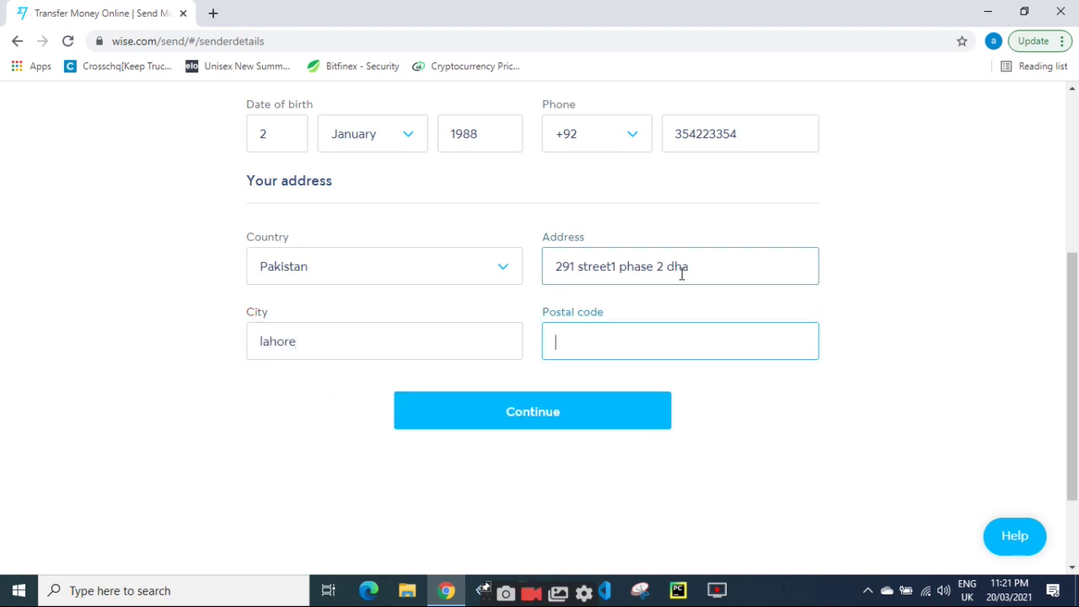
pyautogui.write('54000')
pyautogui.press('Tab')
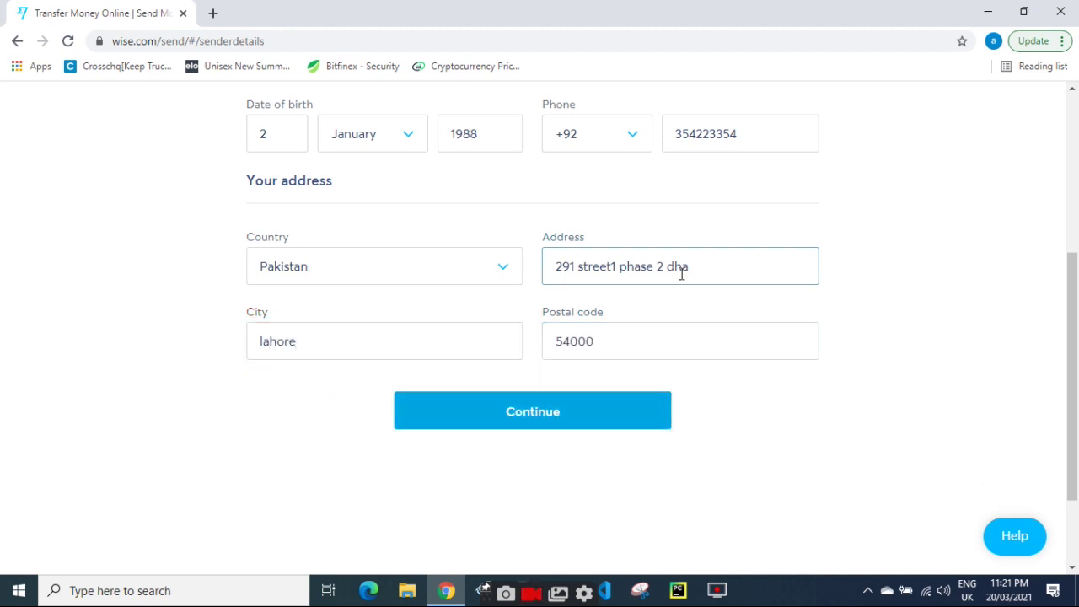
pyautogui.click(511, 410)
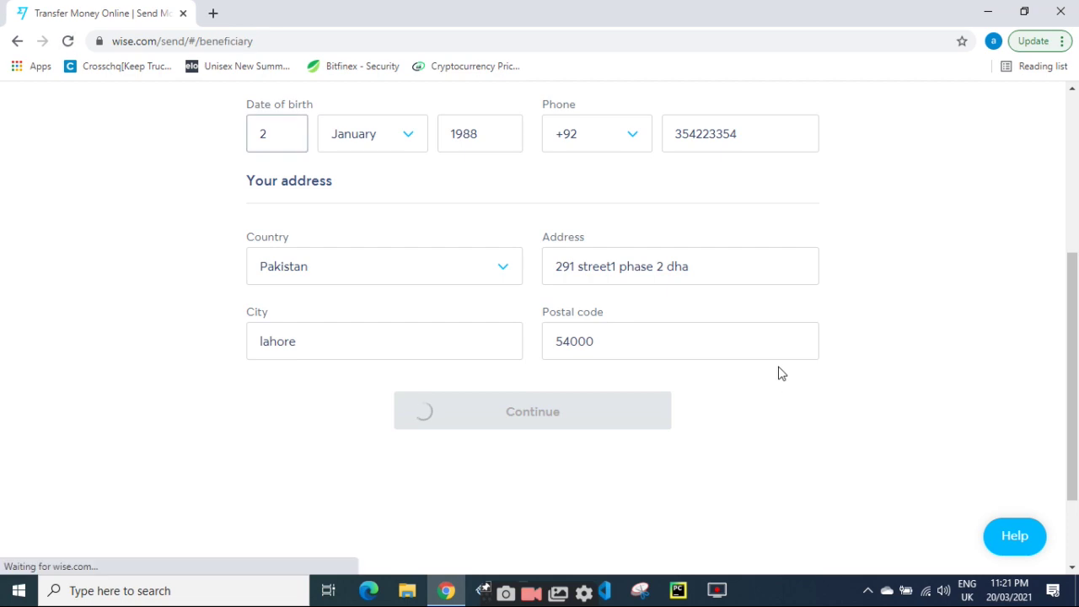
# Preview the Myself recipient form and the other-payout-methods dialog, closing both.
pyautogui.click(372, 343)
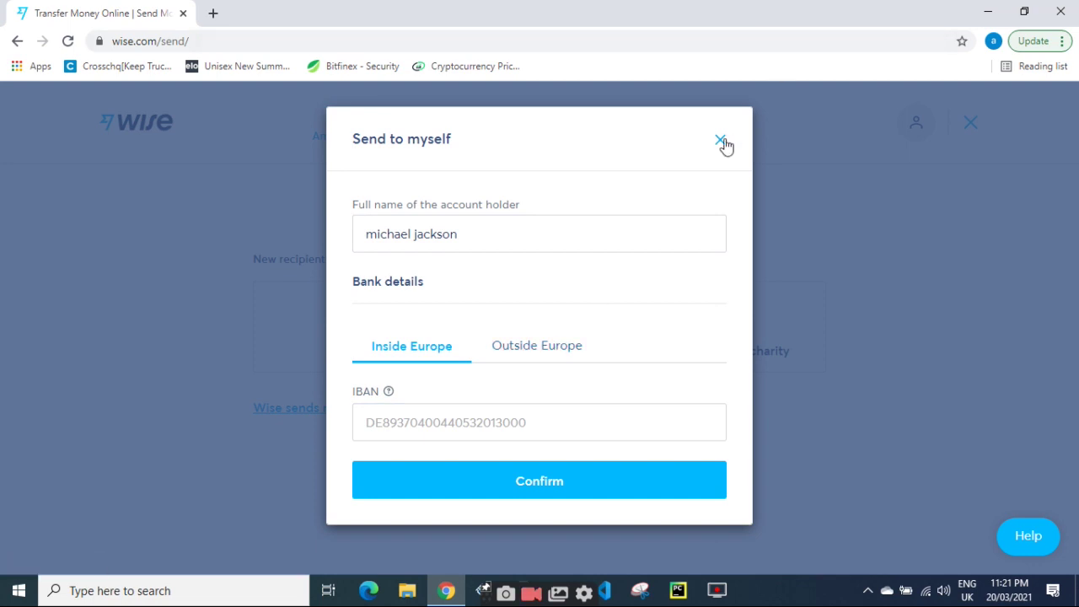
pyautogui.click(721, 141)
pyautogui.click(494, 410)
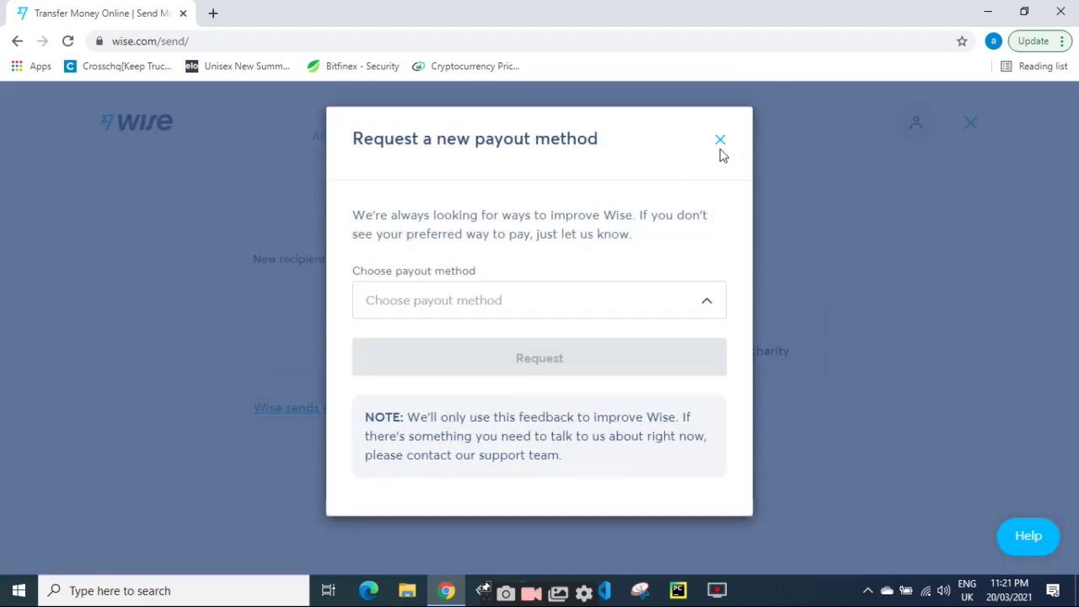
pyautogui.click(718, 142)
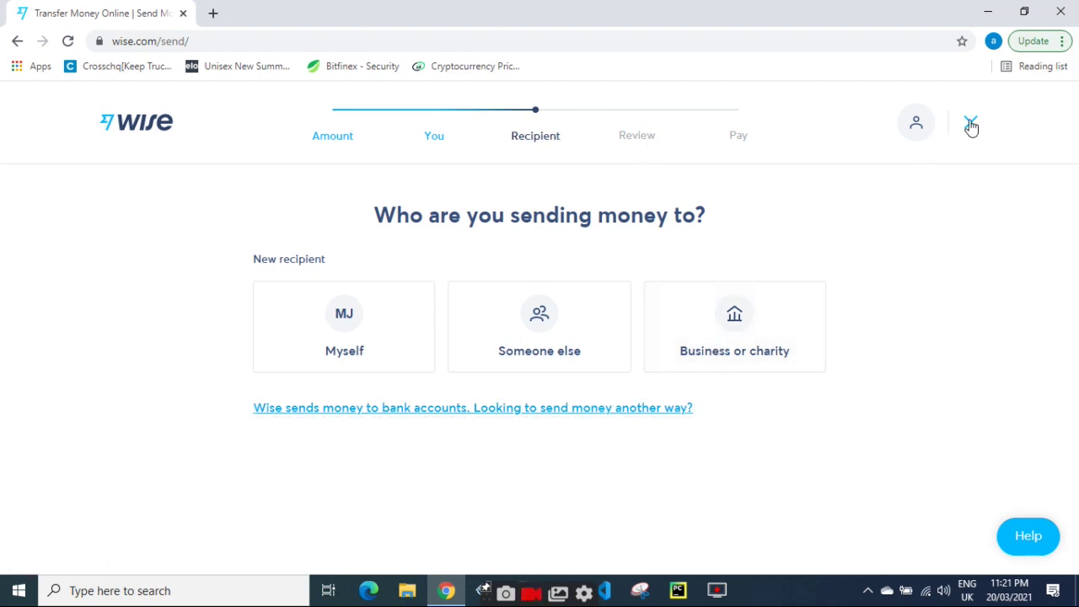
# Request Cash Pickup as a new payout method and dismiss the confirmation.
pyautogui.click(616, 407)
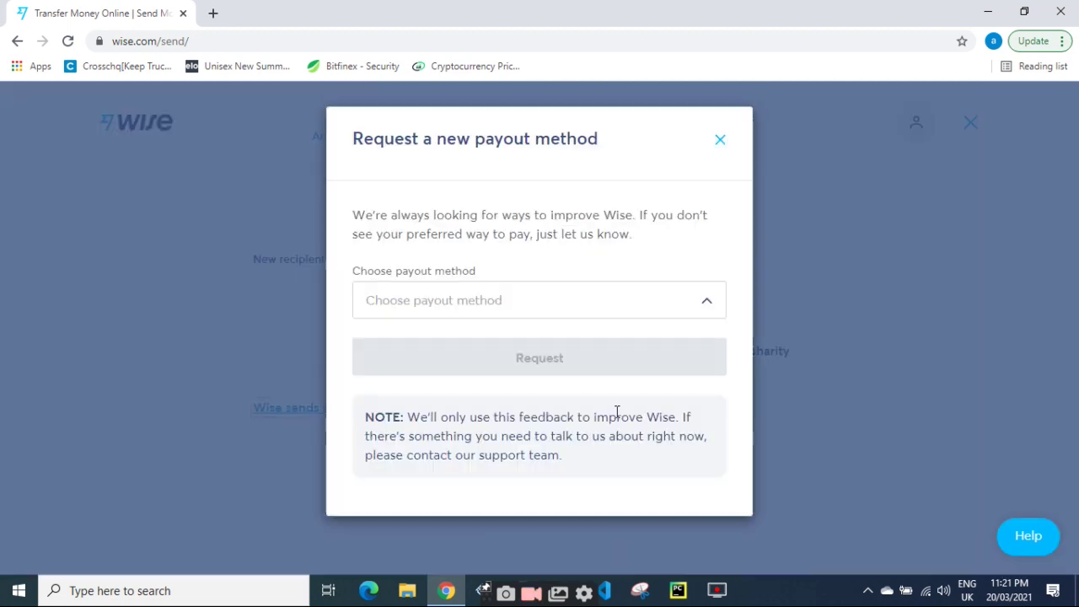
pyautogui.click(441, 313)
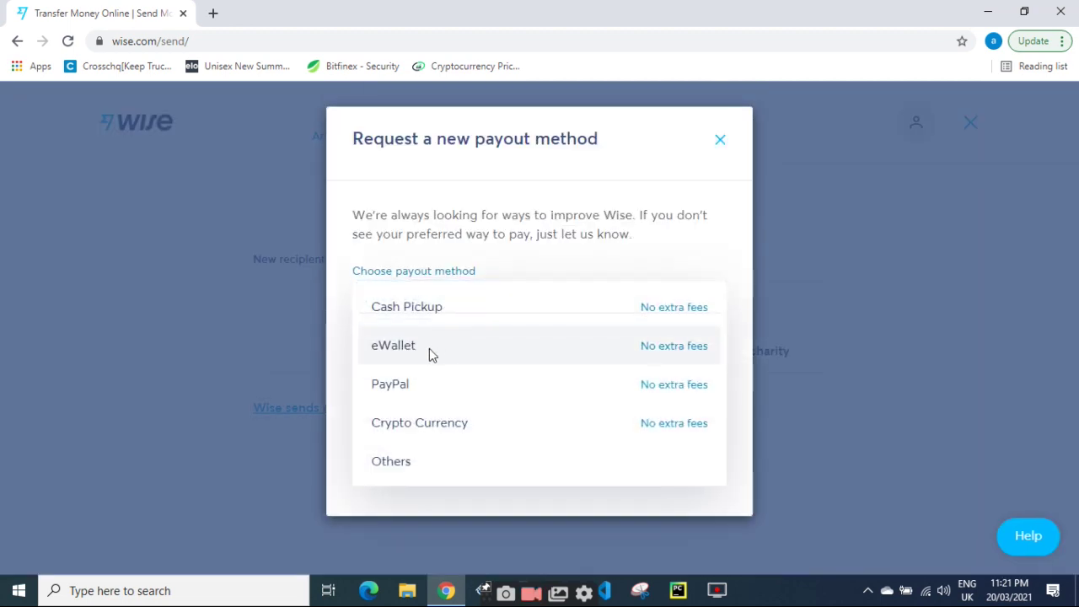
pyautogui.click(429, 348)
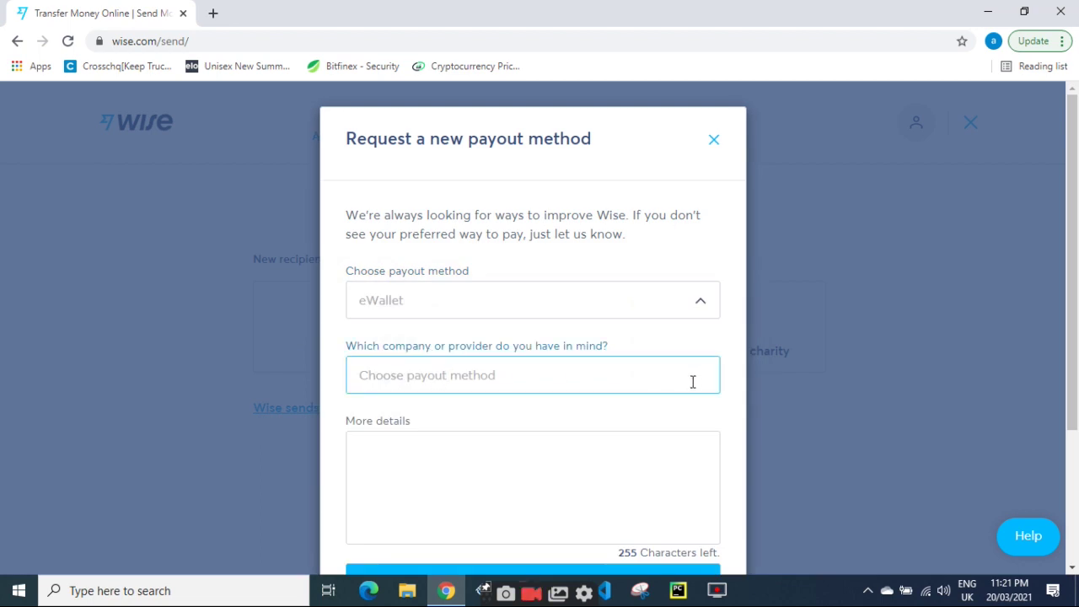
pyautogui.click(503, 330)
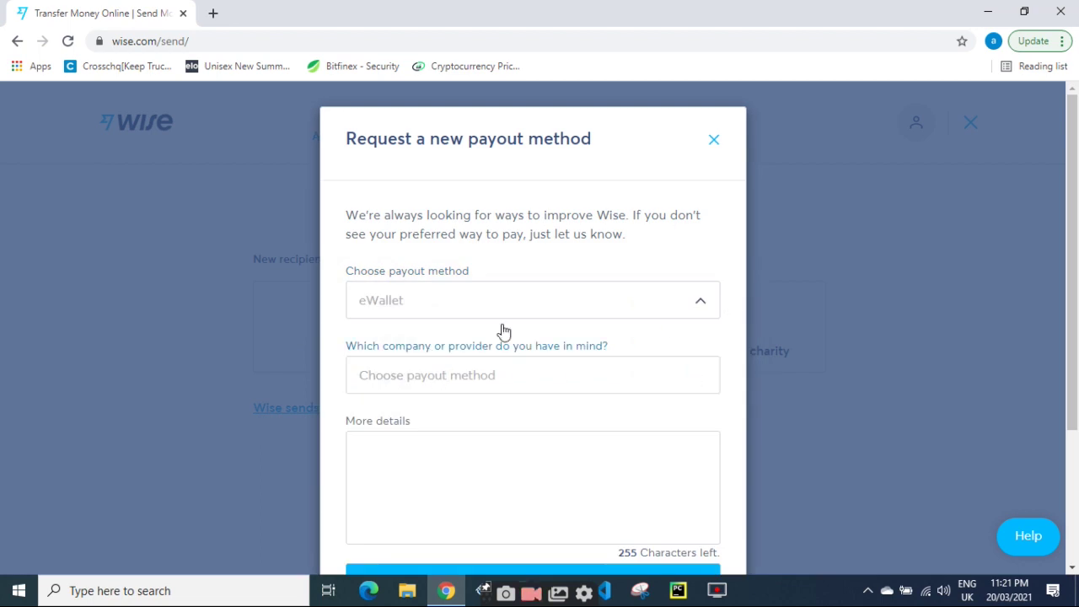
pyautogui.click(539, 310)
pyautogui.click(557, 313)
pyautogui.click(536, 309)
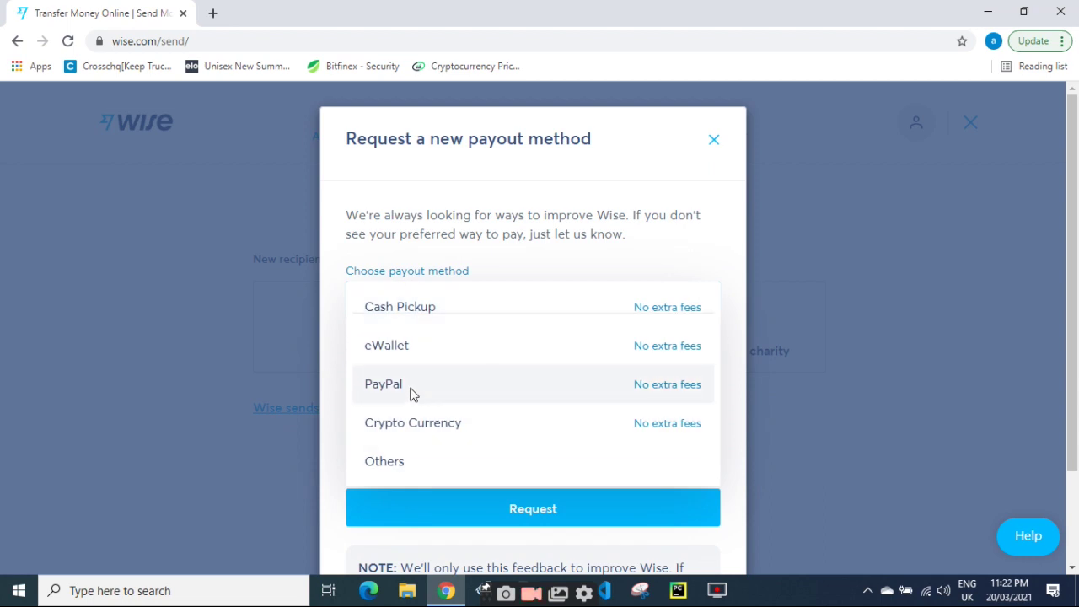
pyautogui.click(428, 307)
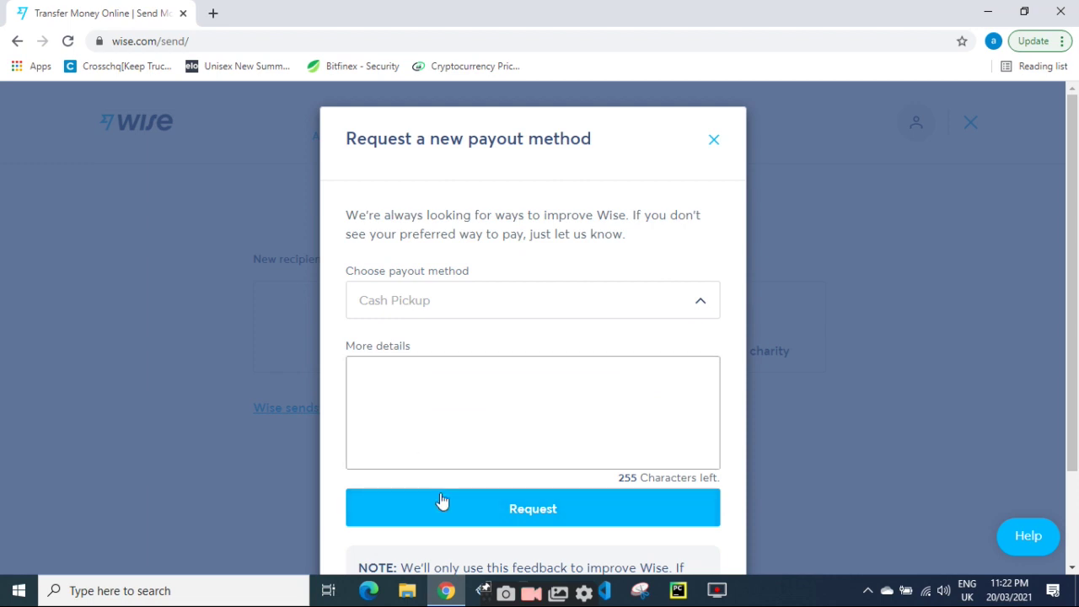
pyautogui.click(369, 504)
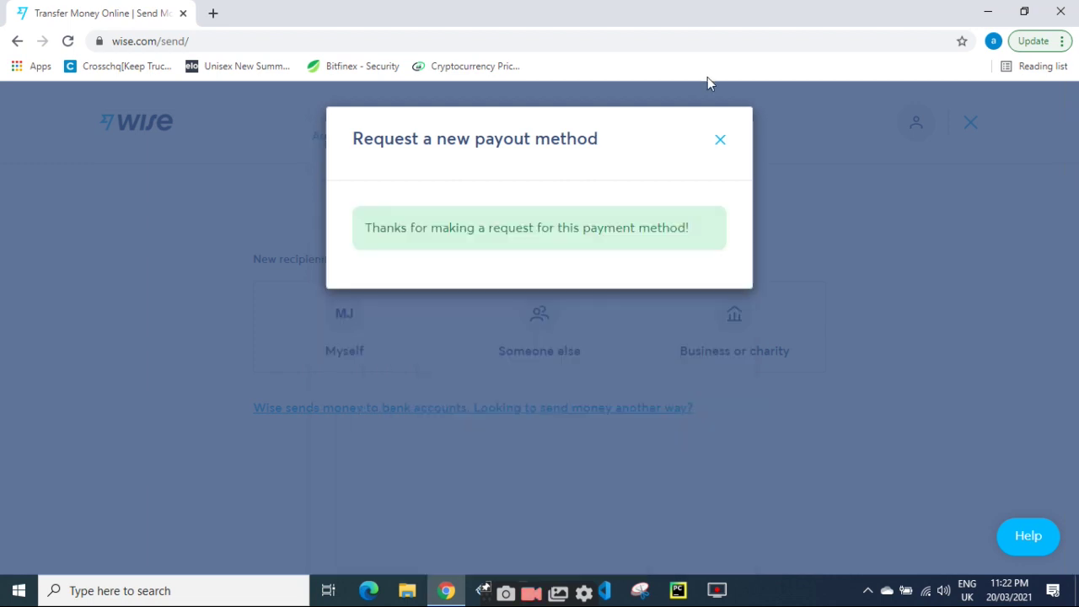
pyautogui.click(719, 140)
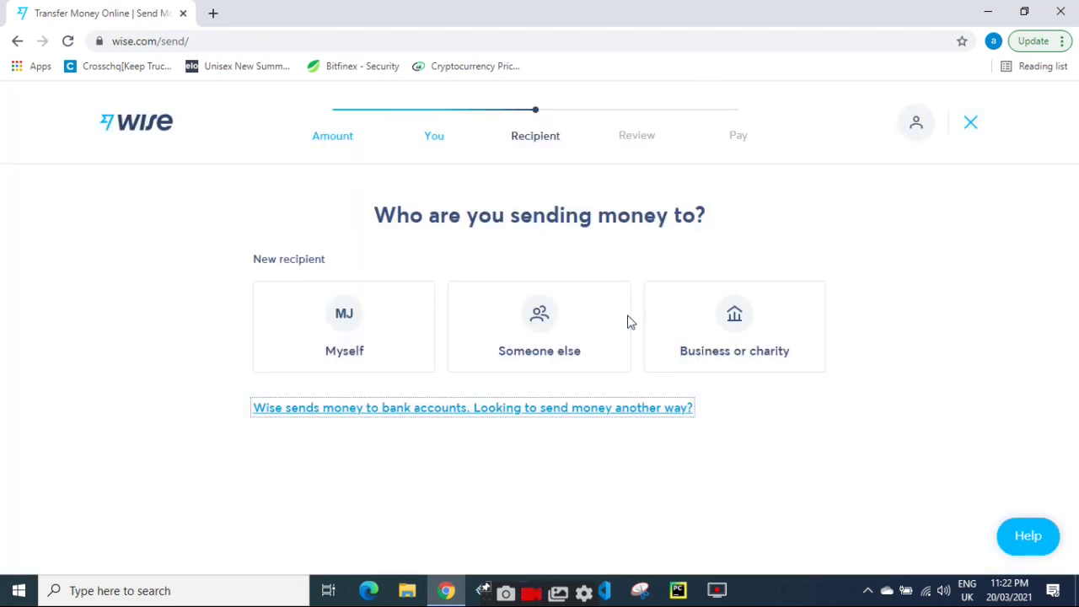
pyautogui.click(487, 408)
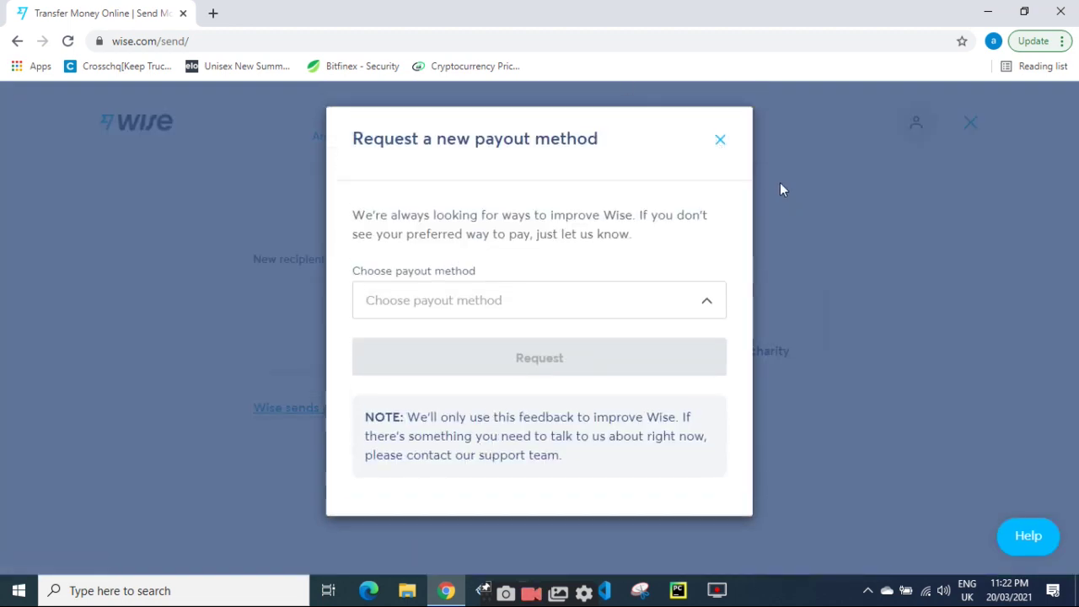
pyautogui.click(720, 141)
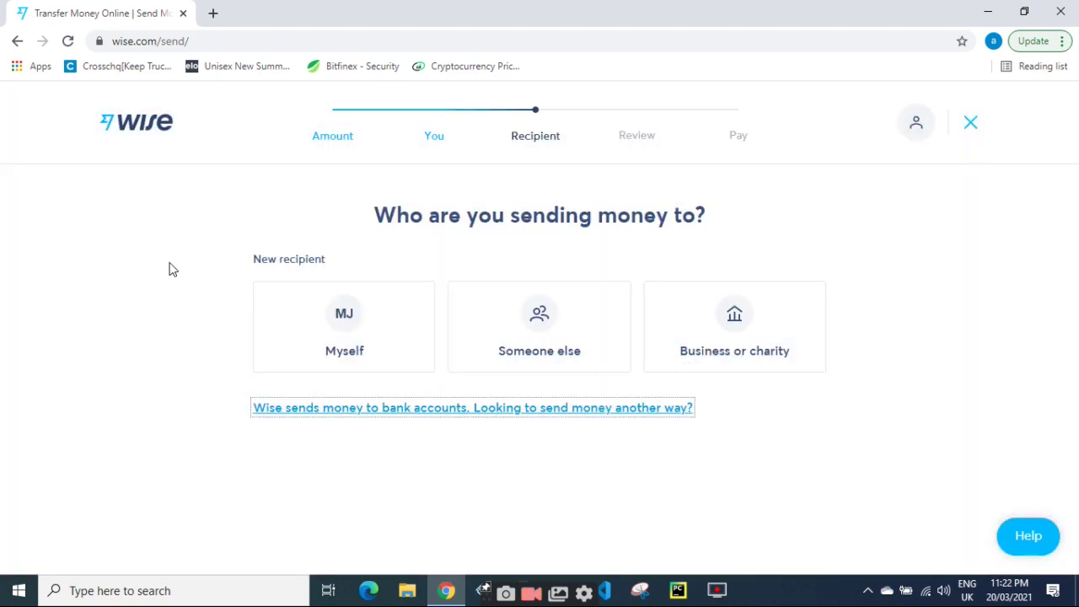
# Close the Send to myself form and choose Someone else as the recipient.
pyautogui.click(337, 304)
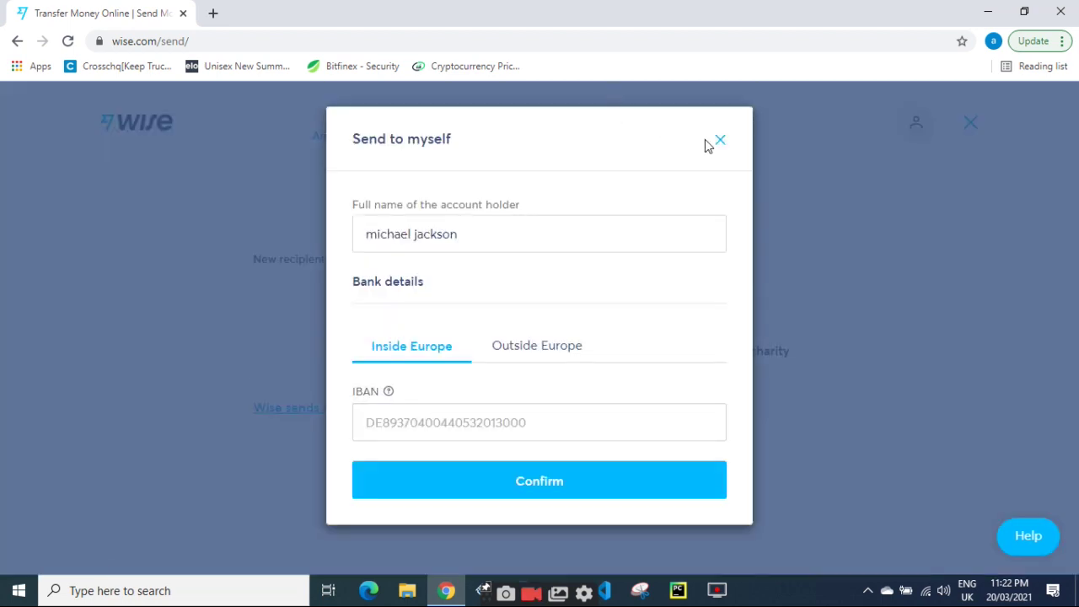
pyautogui.click(719, 141)
pyautogui.click(534, 340)
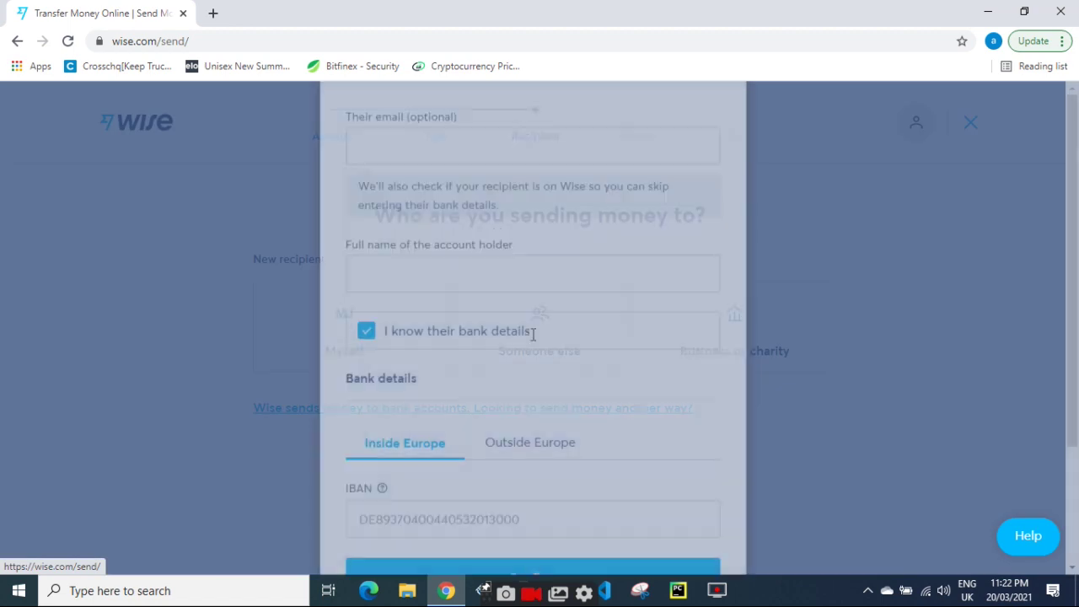
# Enter the recipient's e-mail and full name, untick bank details, and confirm.
pyautogui.click(404, 242)
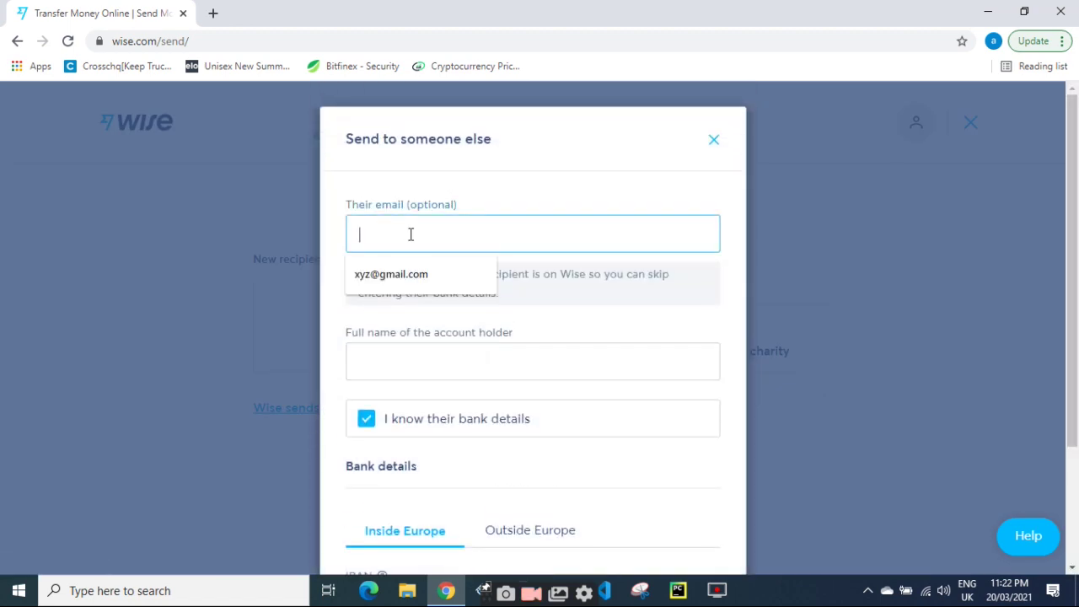
pyautogui.click(413, 286)
pyautogui.click(401, 346)
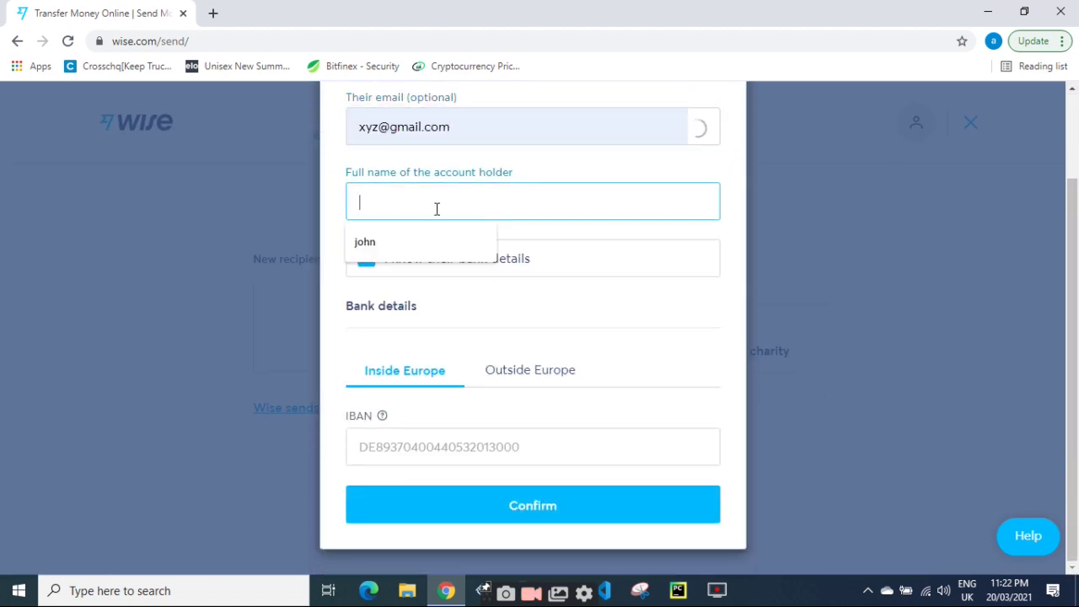
pyautogui.click(428, 239)
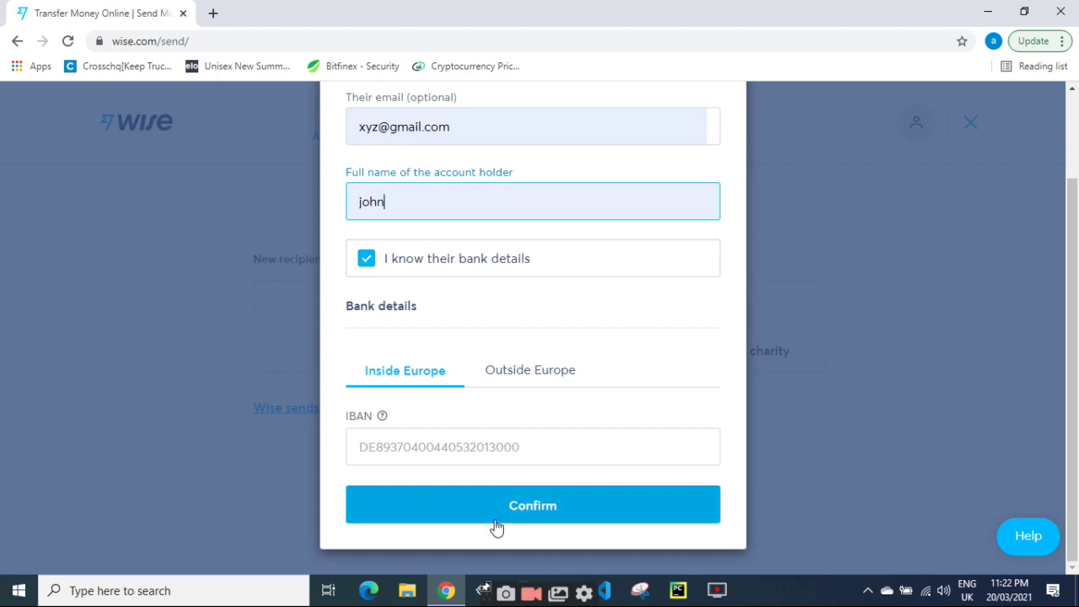
pyautogui.click(369, 260)
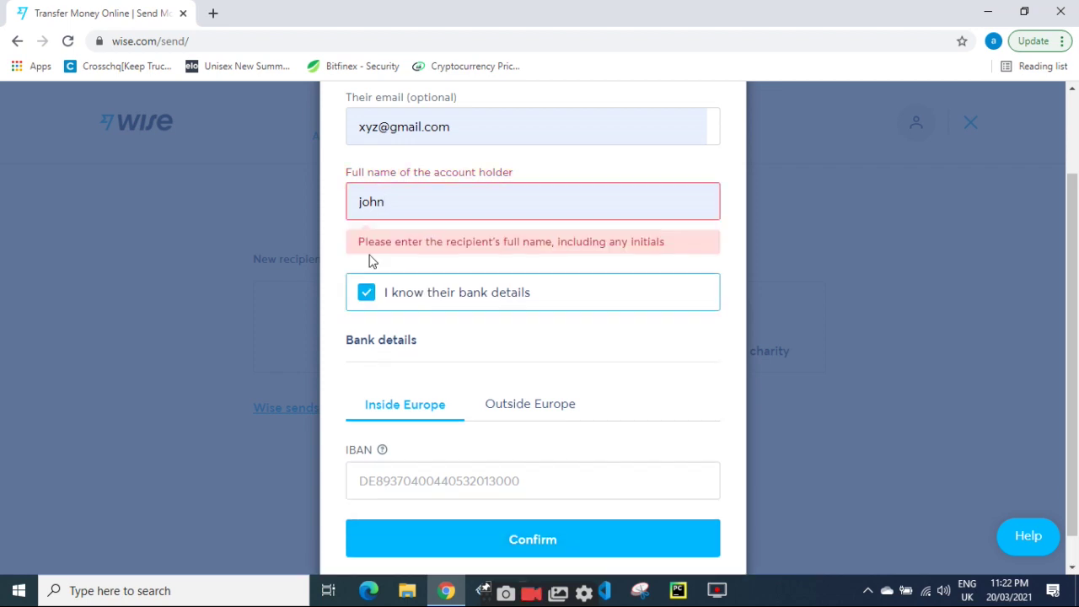
pyautogui.click(368, 296)
pyautogui.click(455, 236)
pyautogui.write('henderson')
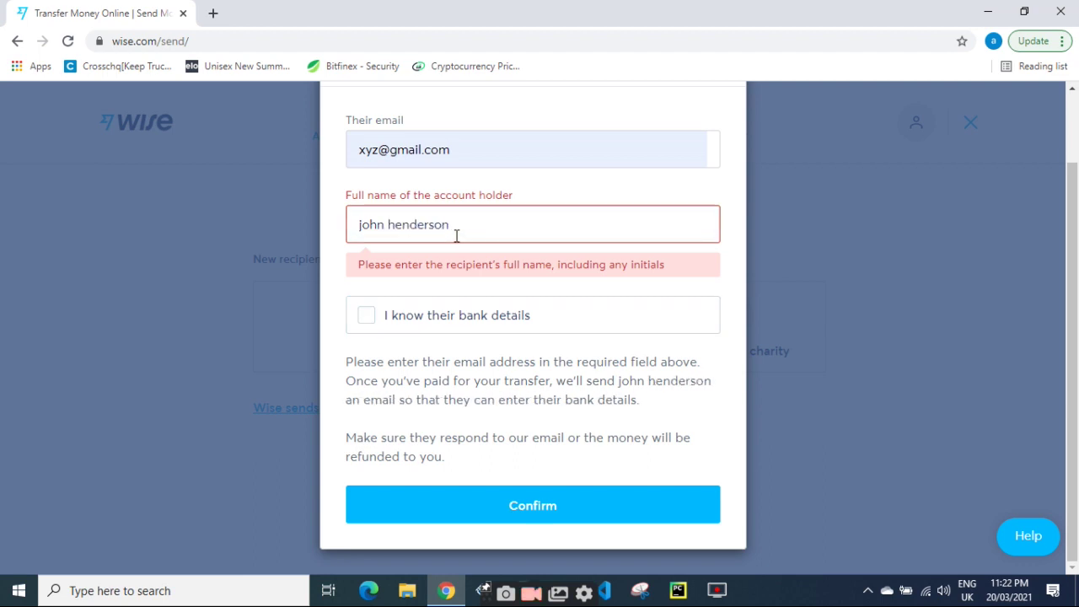
pyautogui.click(522, 510)
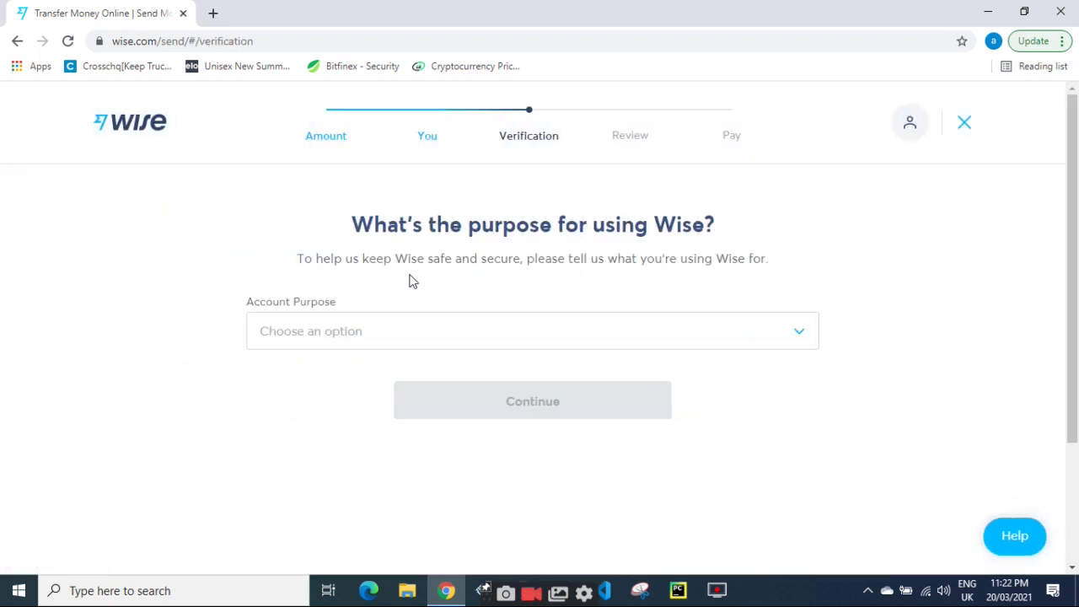
# Set the account purpose to general monthly living expenses and continue.
pyautogui.click(371, 336)
pyautogui.click(374, 381)
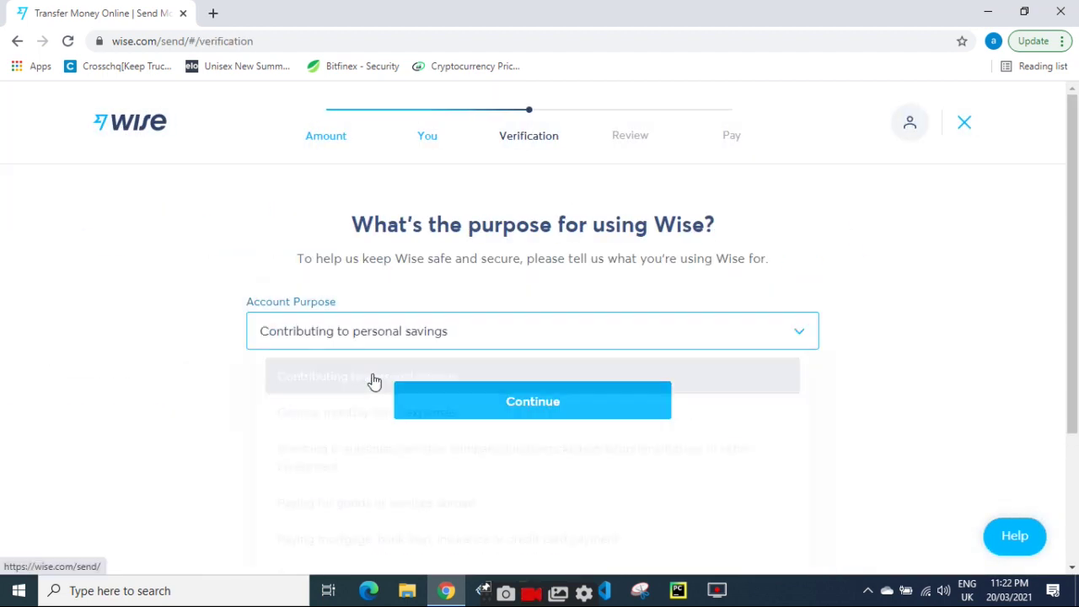
pyautogui.click(475, 334)
pyautogui.click(412, 415)
pyautogui.click(515, 413)
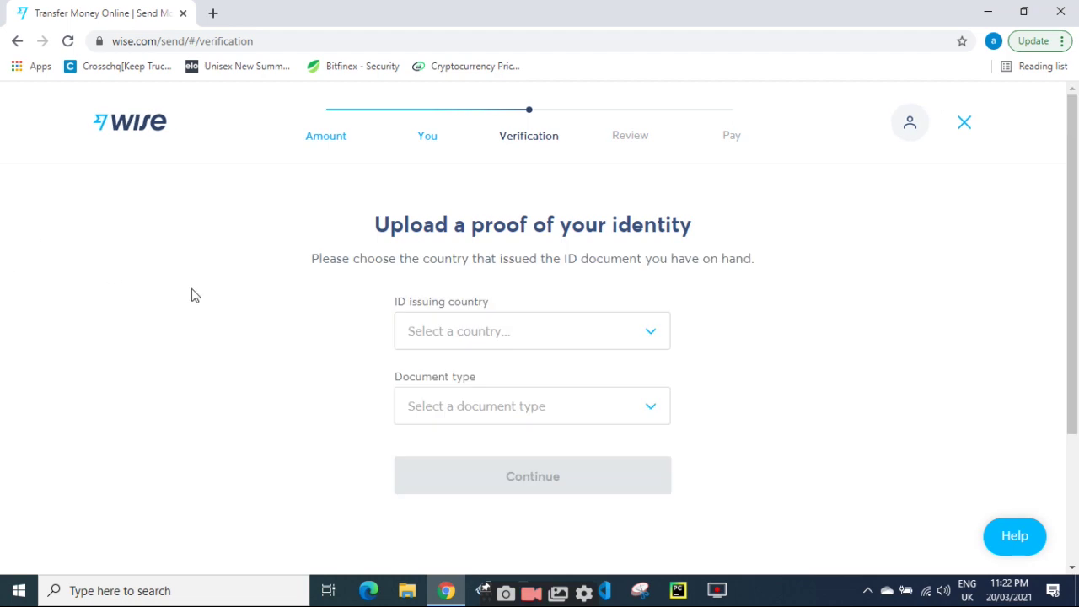
# Choose Pakistan as the ID issuing country and National ID as the document type.
pyautogui.click(524, 339)
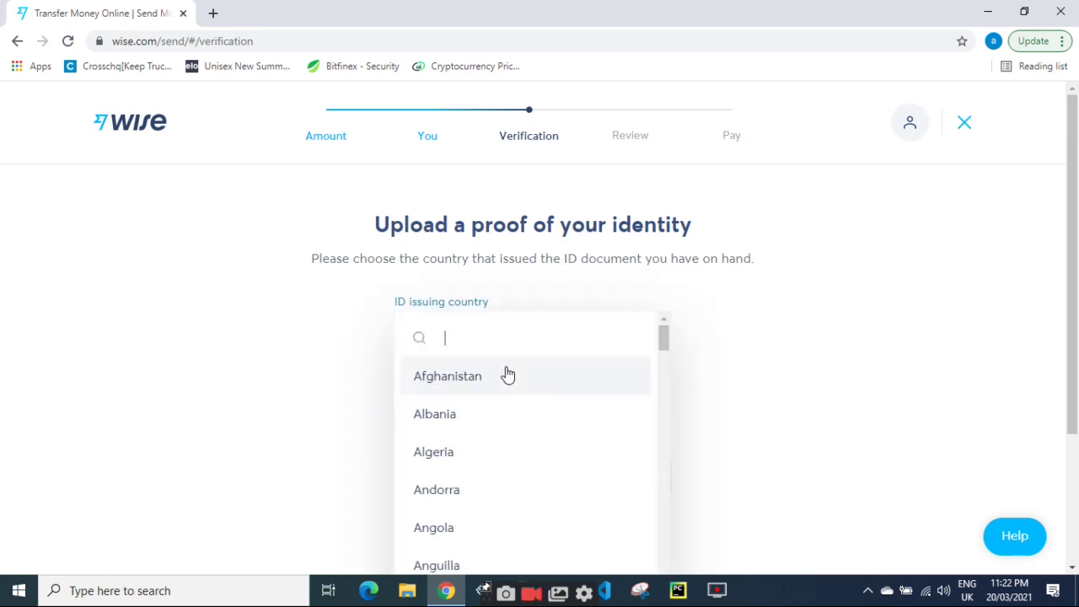
pyautogui.write('pakis')
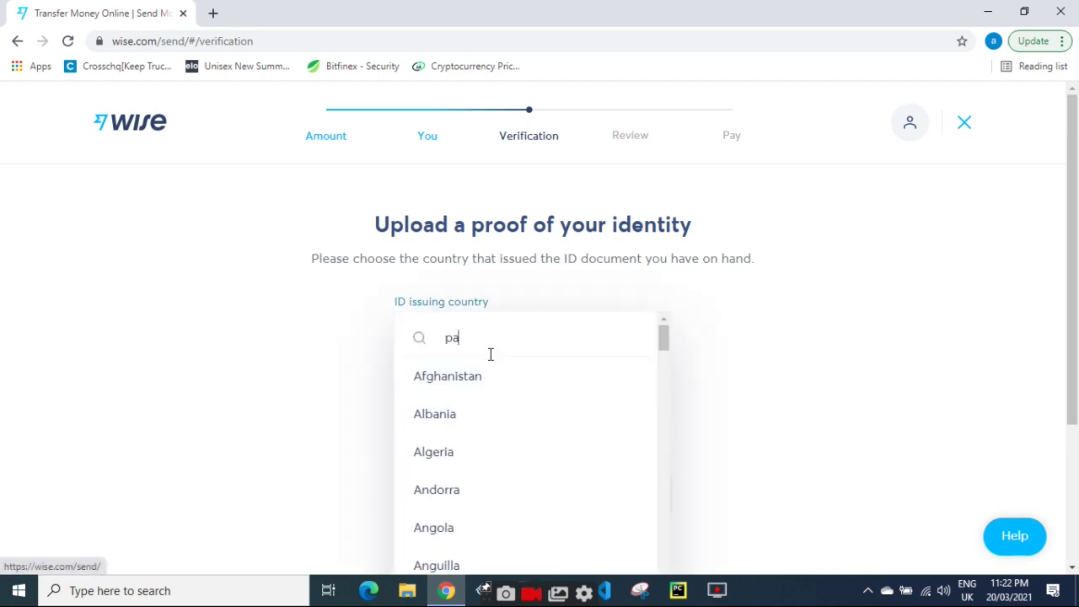
pyautogui.click(482, 375)
pyautogui.click(488, 413)
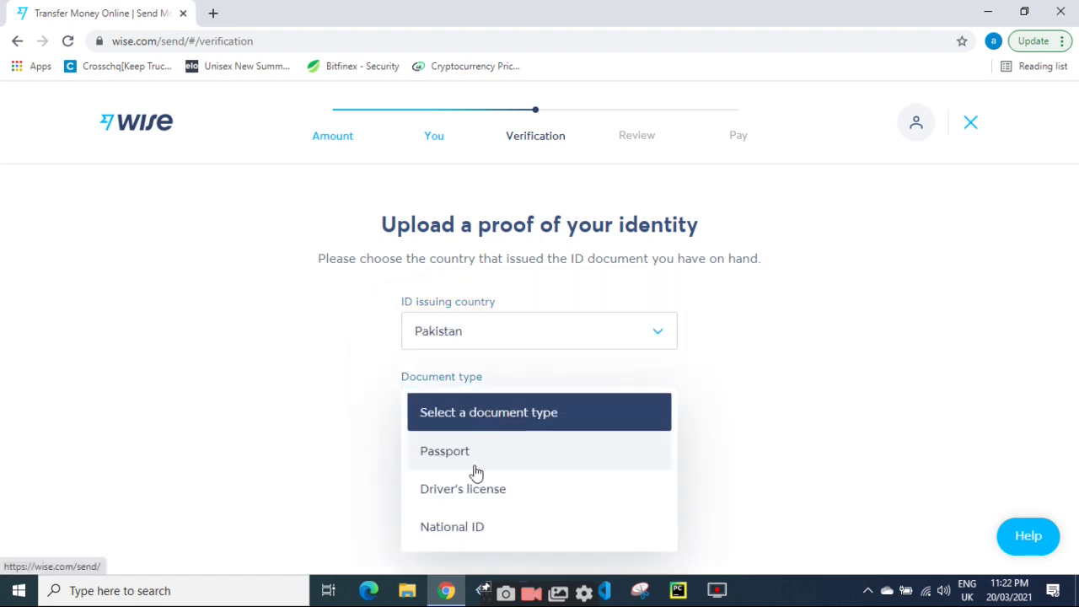
pyautogui.click(483, 527)
pyautogui.click(496, 475)
# Leave the National ID upload page and exit to the account home.
pyautogui.scroll(-1, 356, 320)
pyautogui.moveTo(471, 148); pyautogui.dragTo(750, 419)
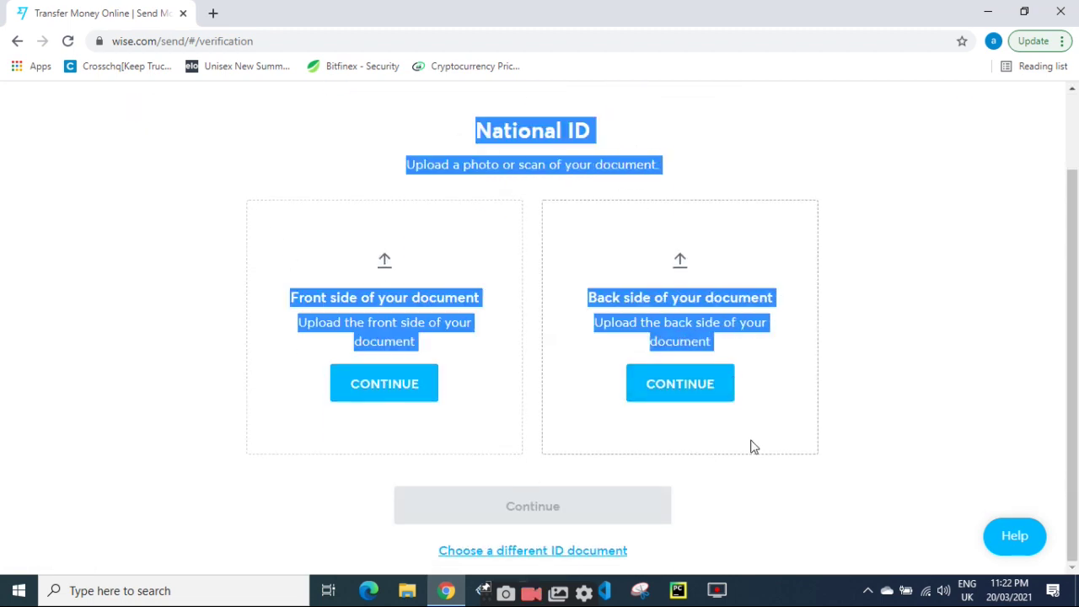
pyautogui.scroll(2, 776, 445)
pyautogui.click(963, 125)
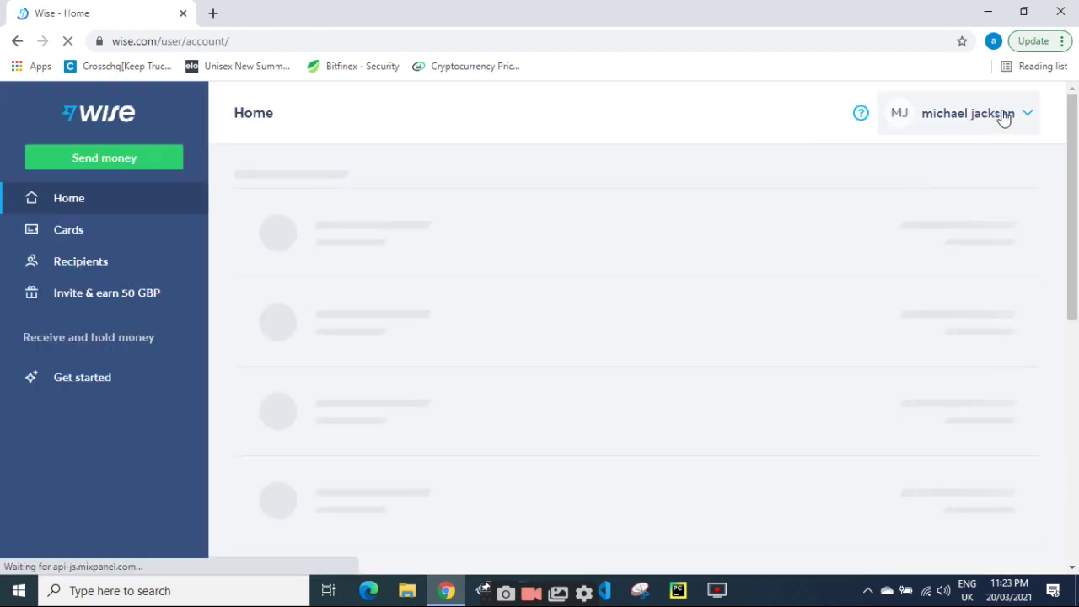
# Log out from the account menu, then log back in with the browser-saved credentials.
pyautogui.click(1023, 118)
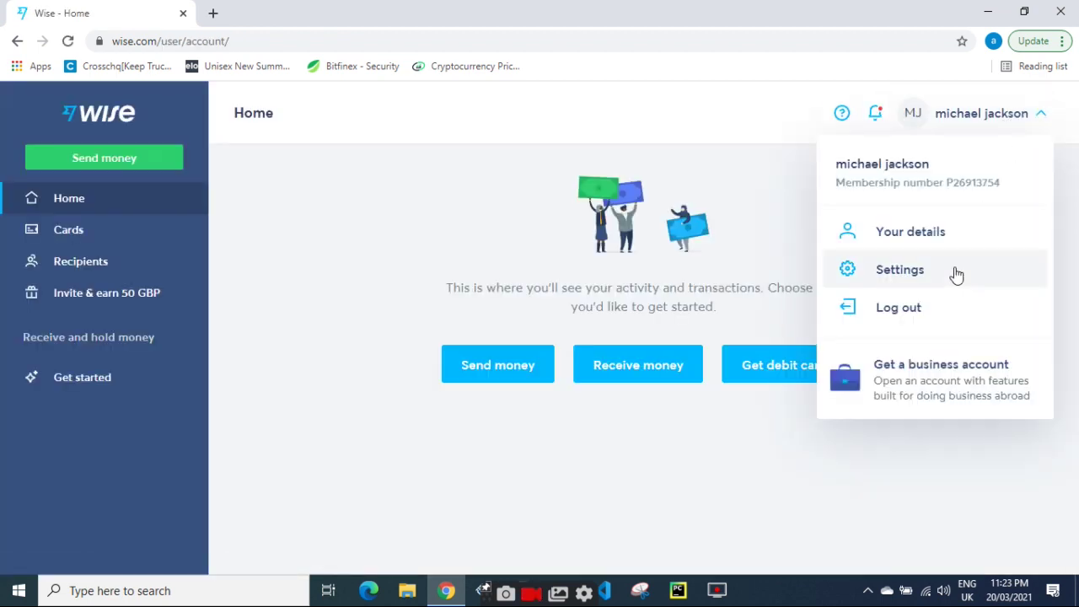
pyautogui.click(894, 312)
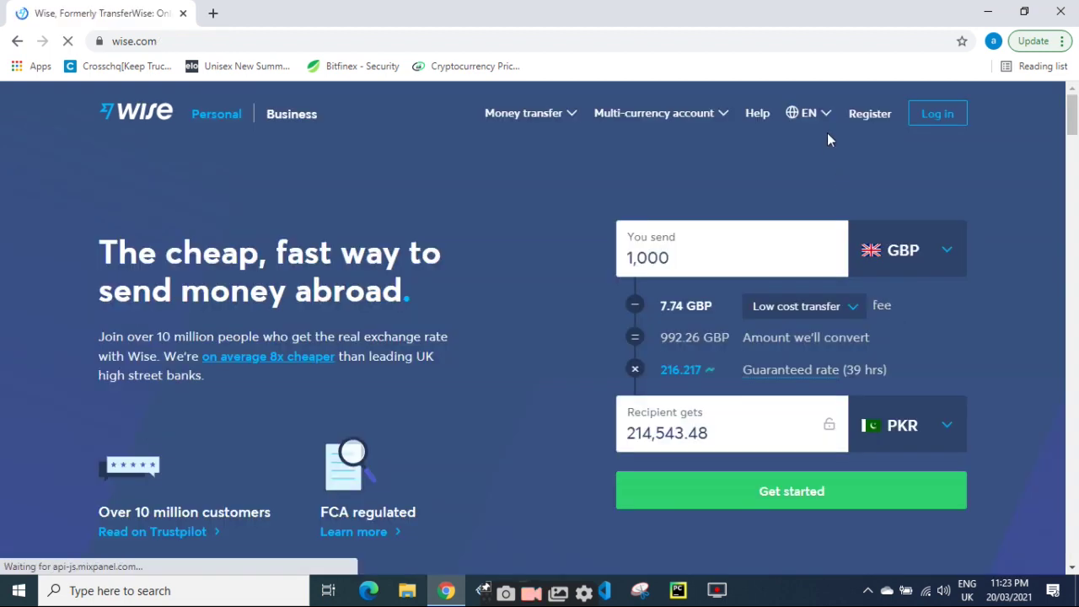
pyautogui.click(939, 116)
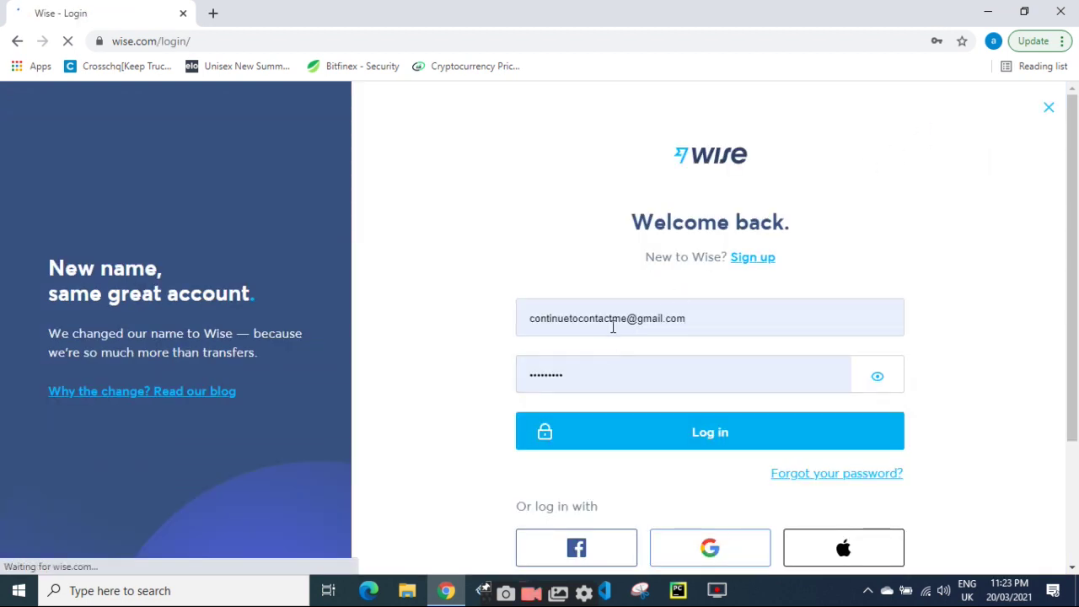
pyautogui.moveTo(704, 318); pyautogui.dragTo(434, 303)
pyautogui.click(528, 268)
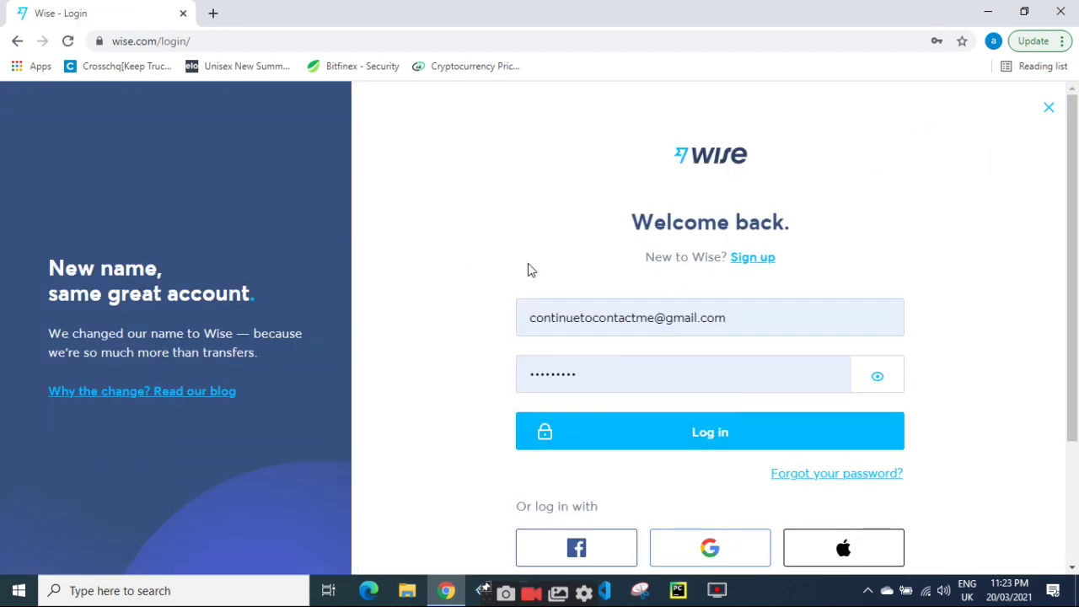
pyautogui.click(718, 440)
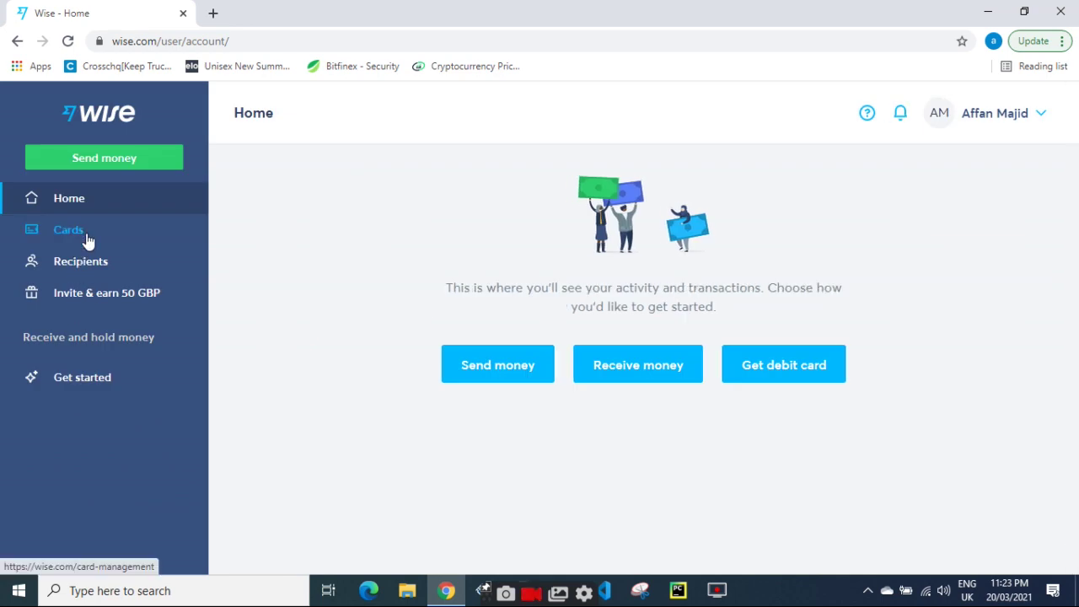
# Open Cards in the sidebar and join the debit card waitlist.
pyautogui.click(87, 239)
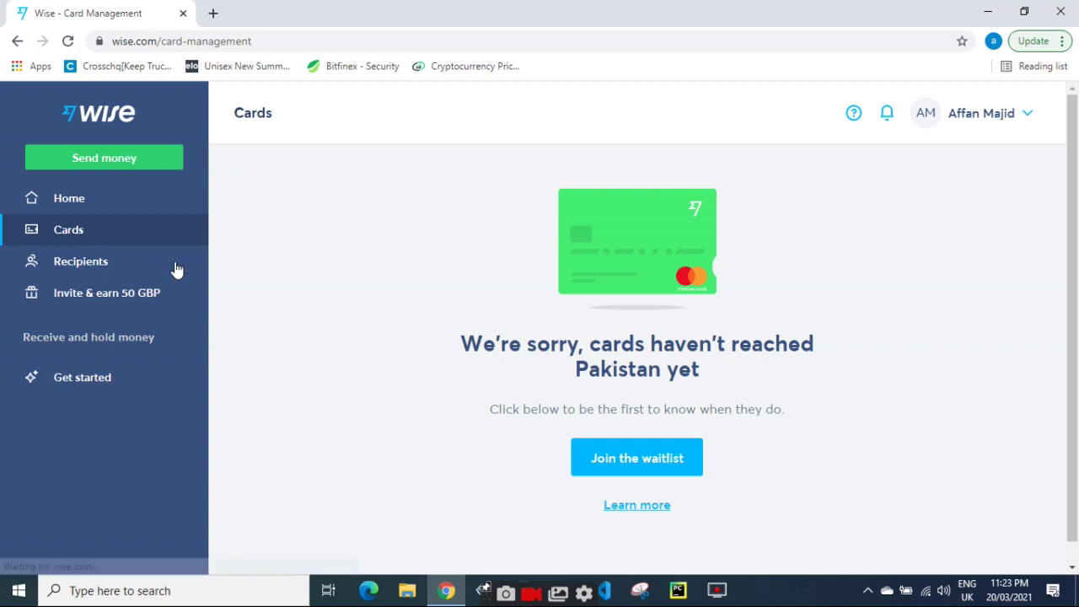
pyautogui.click(637, 463)
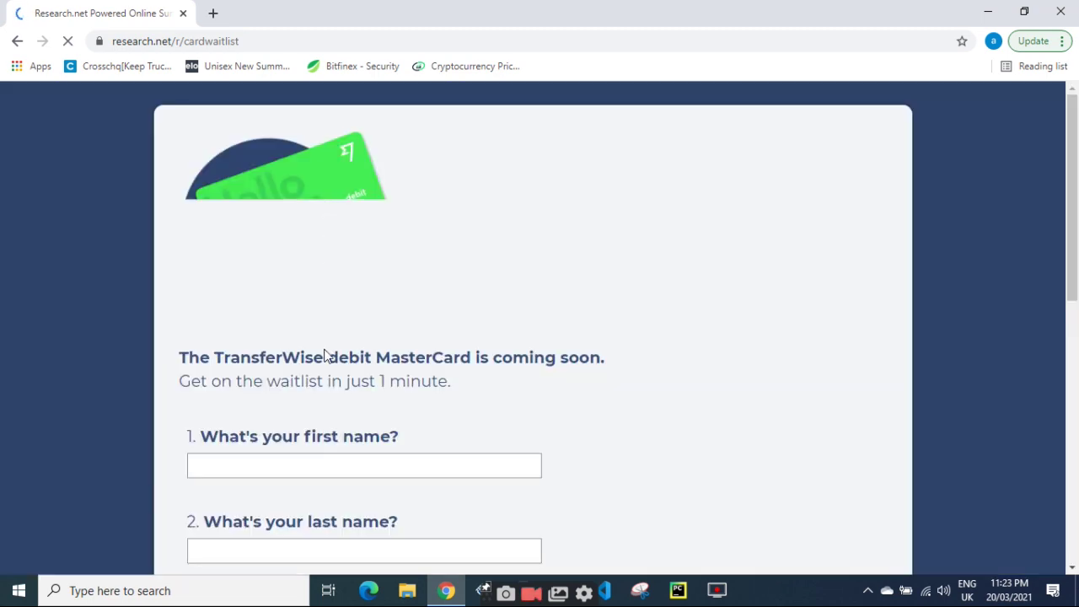
# Fill in the first and last name fields on the waitlist form, correcting a typo.
pyautogui.scroll(-4, 327, 352)
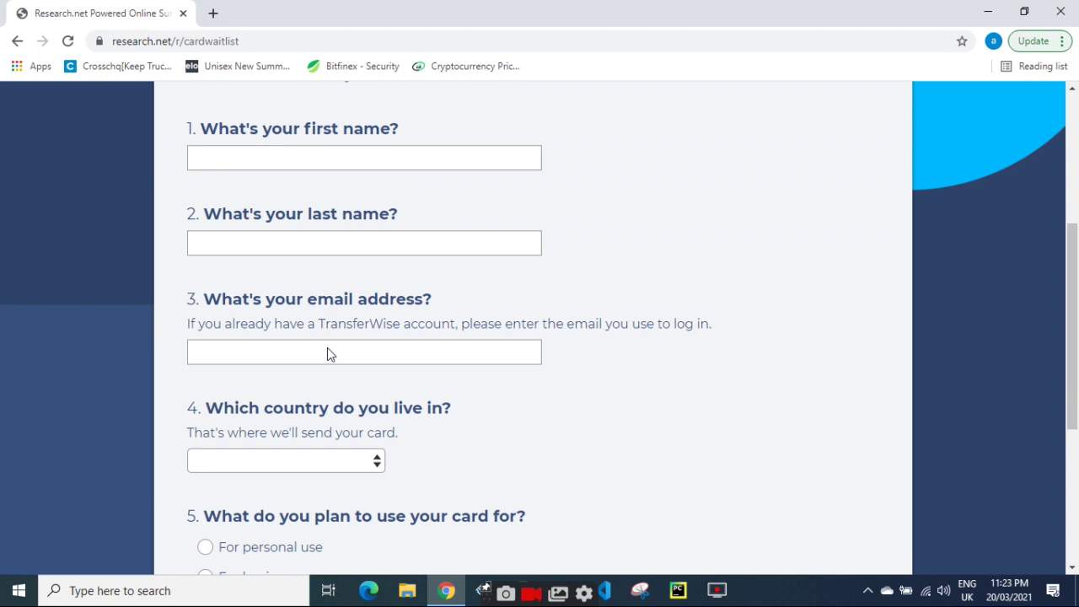
pyautogui.scroll(-3, 327, 352)
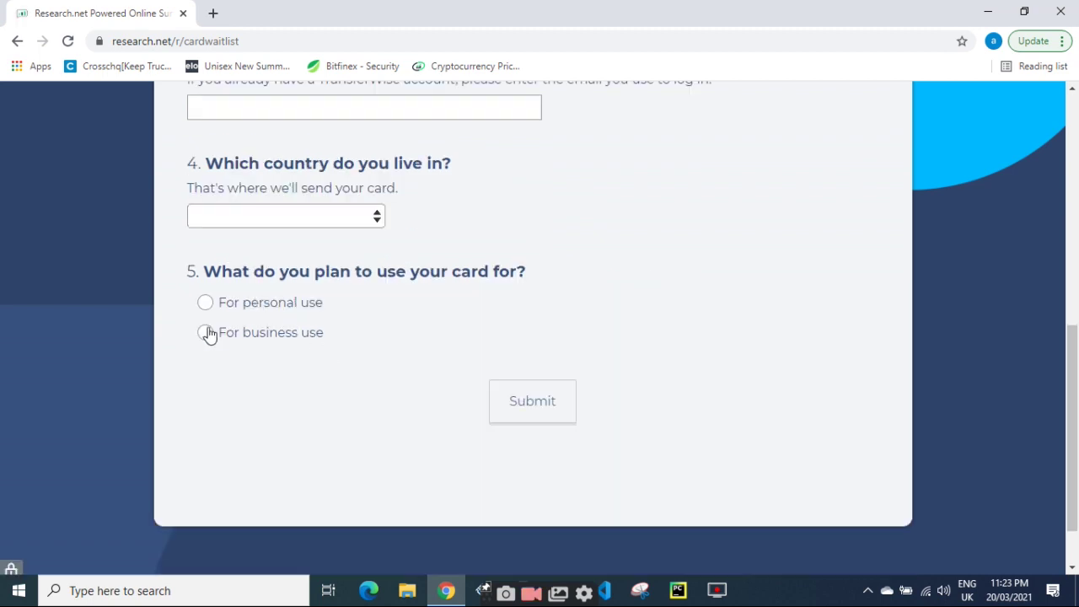
pyautogui.scroll(6, 244, 370)
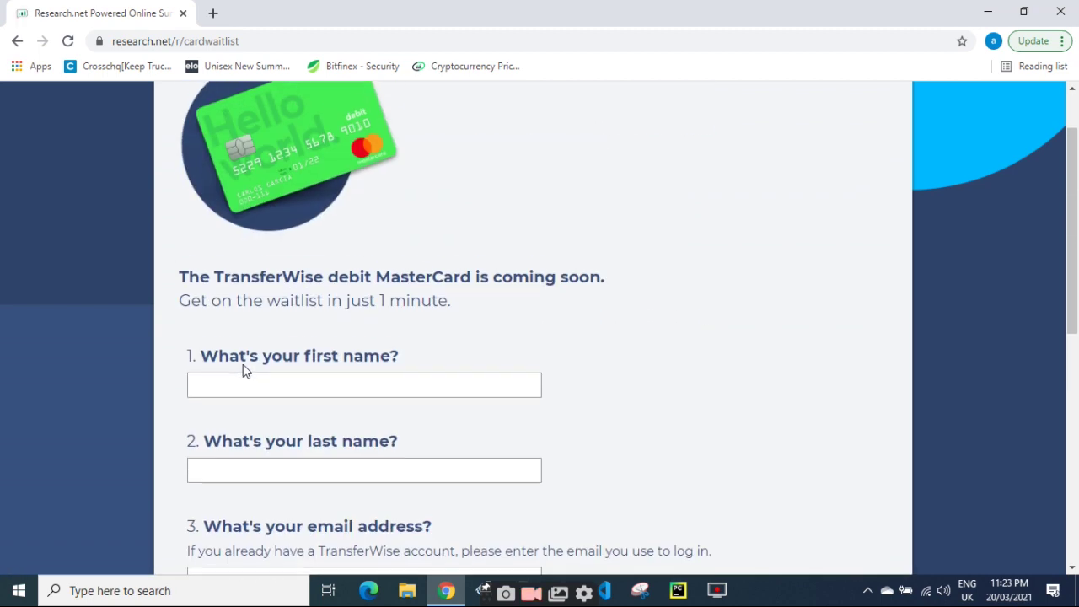
pyautogui.click(269, 391)
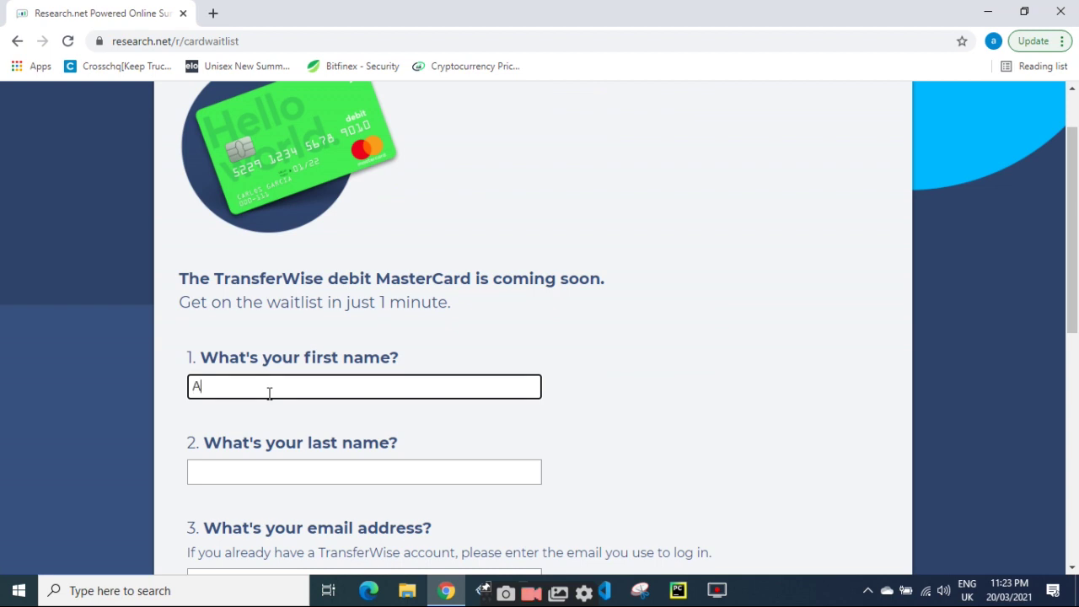
pyautogui.press('Tab')
pyautogui.write('Ahmaed')
pyautogui.press('BackSpace')
pyautogui.press('BackSpace')
pyautogui.press('BackSpace')
pyautogui.write('ed')
pyautogui.press('Tab')
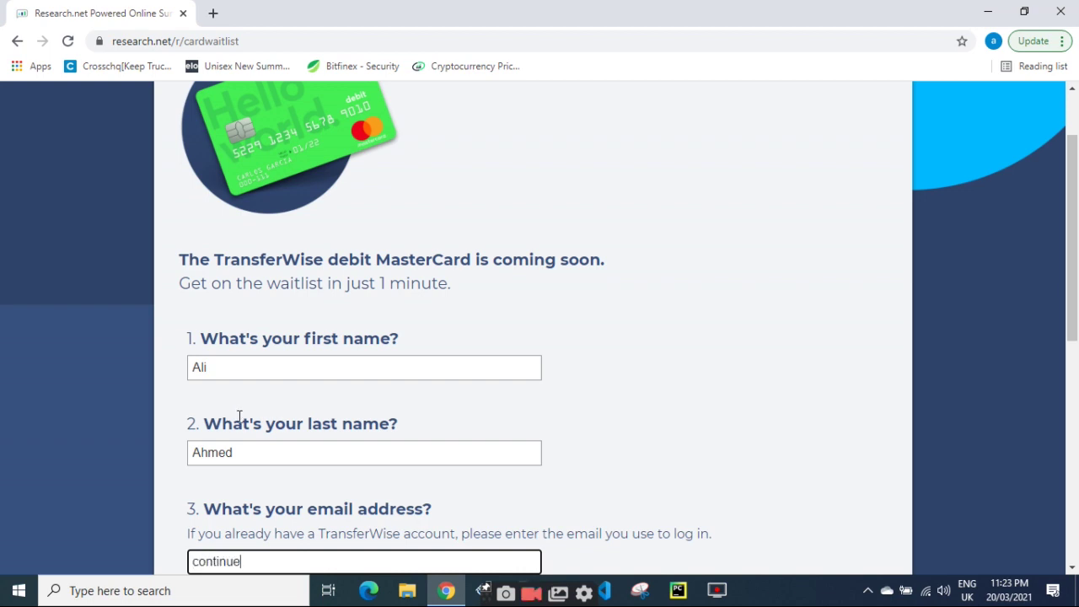
# Check the browser profile's saved address, then type the e-mail into question 3.
pyautogui.click(993, 42)
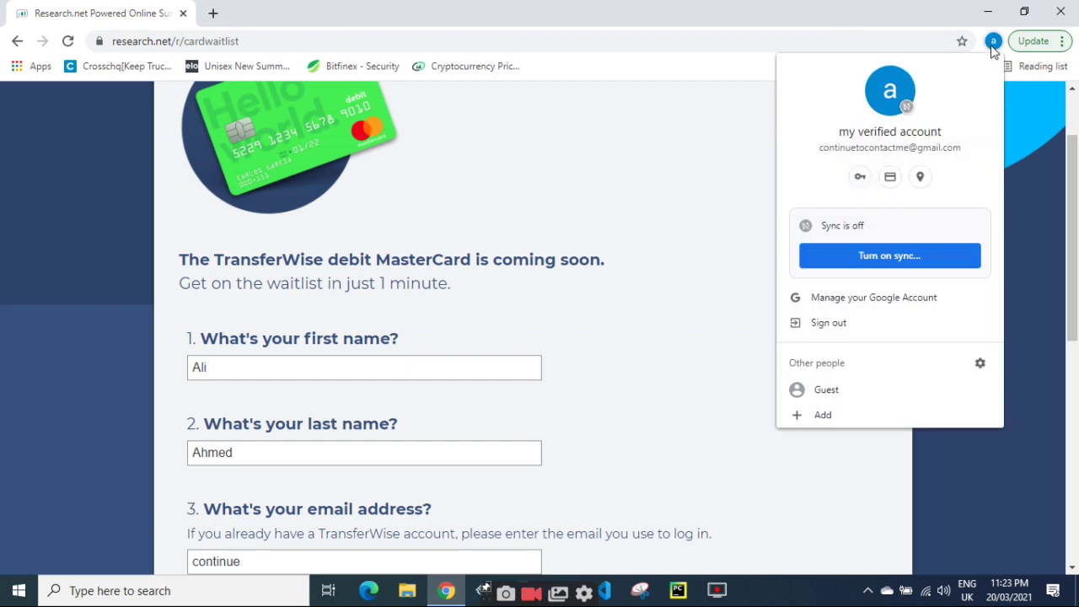
pyautogui.click(699, 156)
pyautogui.scroll(-2, 573, 378)
pyautogui.click(312, 398)
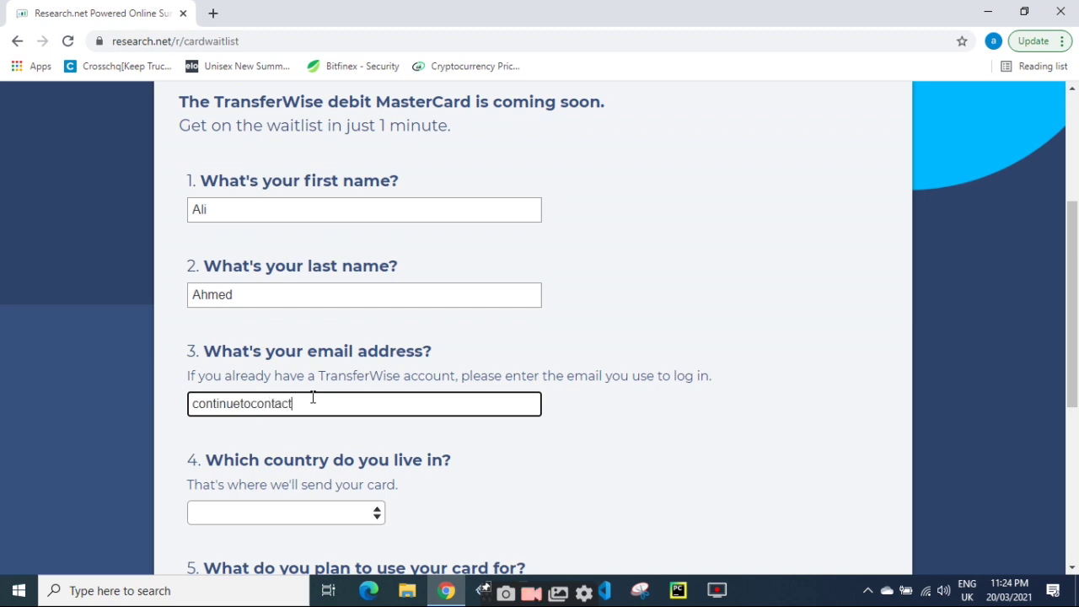
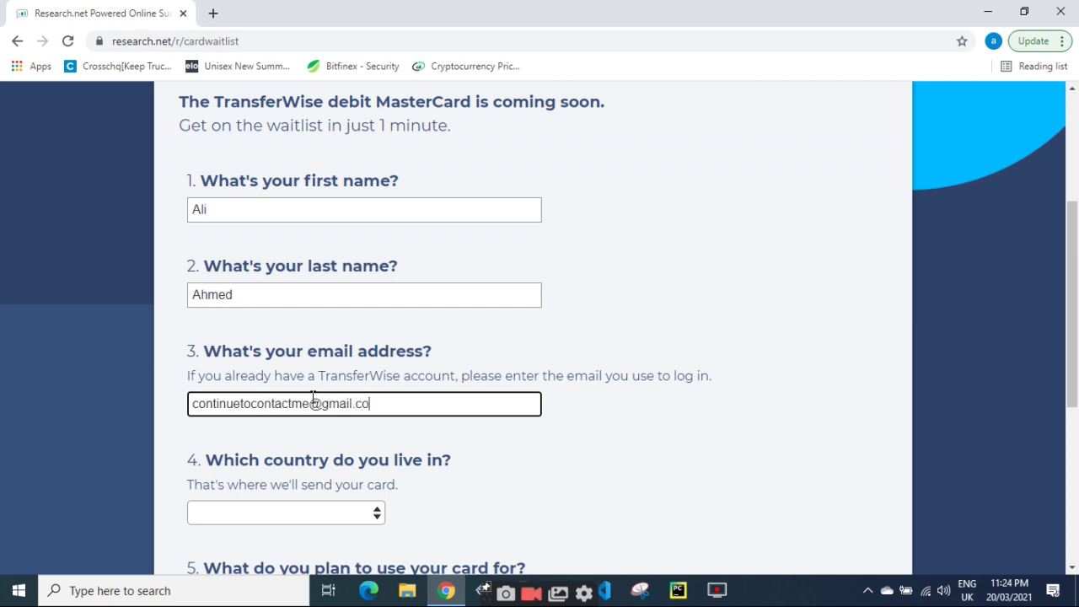